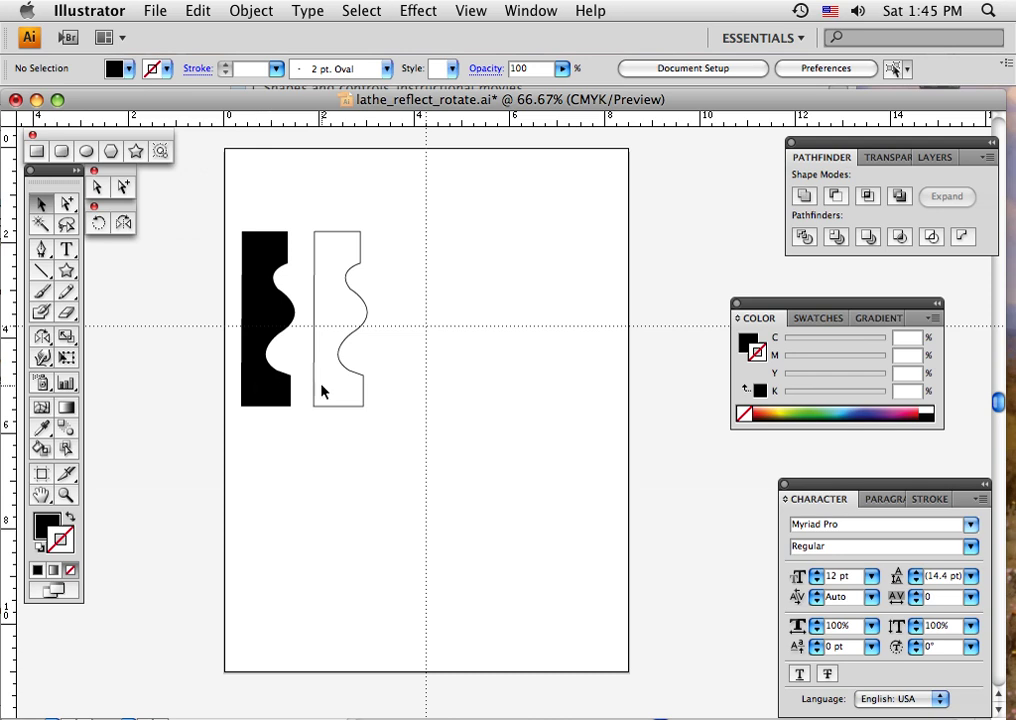
# Step: Duplicate the outlined profile so its straight edge sits on the vertical guide, and convert the copy into a guide
pyautogui.click(352, 371)
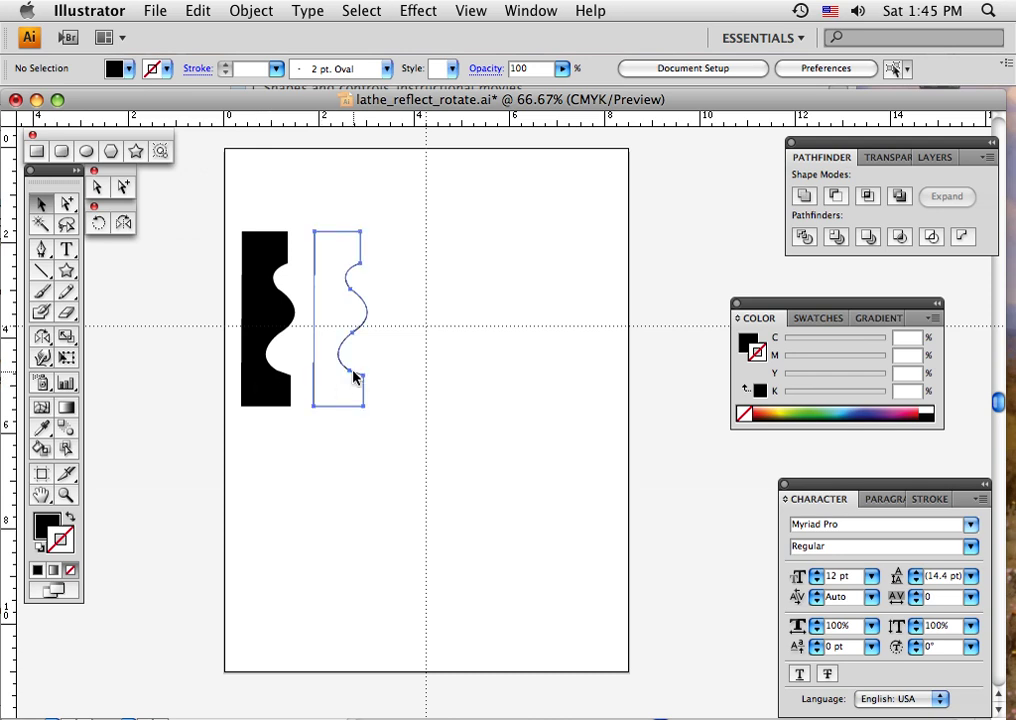
pyautogui.moveTo(353, 373); pyautogui.dragTo(467, 377)
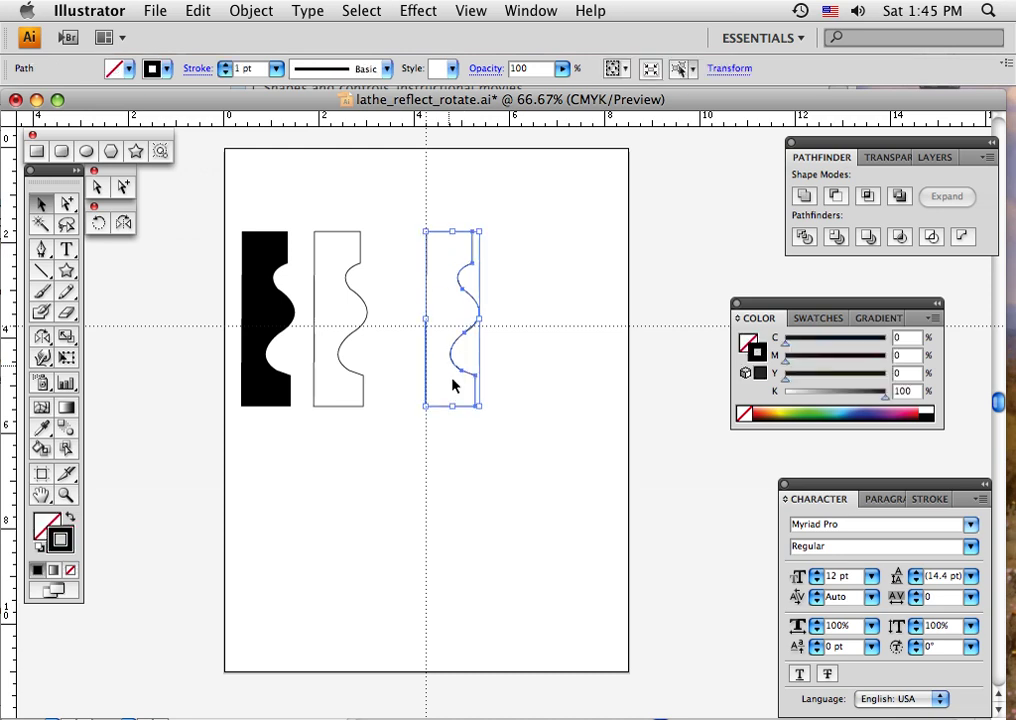
pyautogui.click(463, 503)
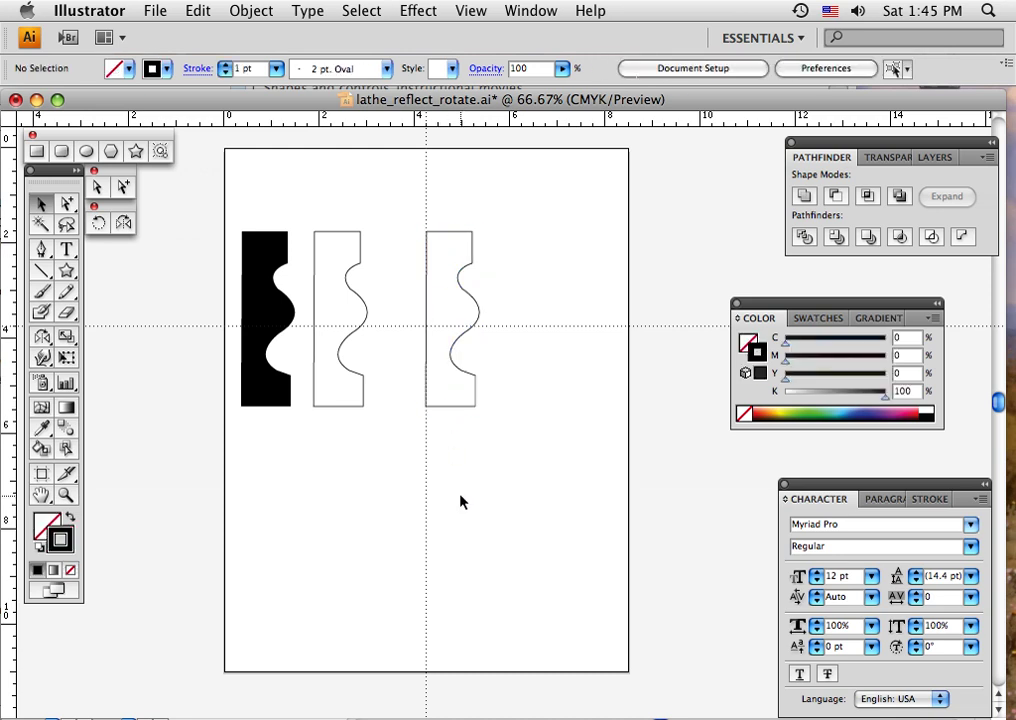
pyautogui.moveTo(415, 286); pyautogui.dragTo(486, 309)
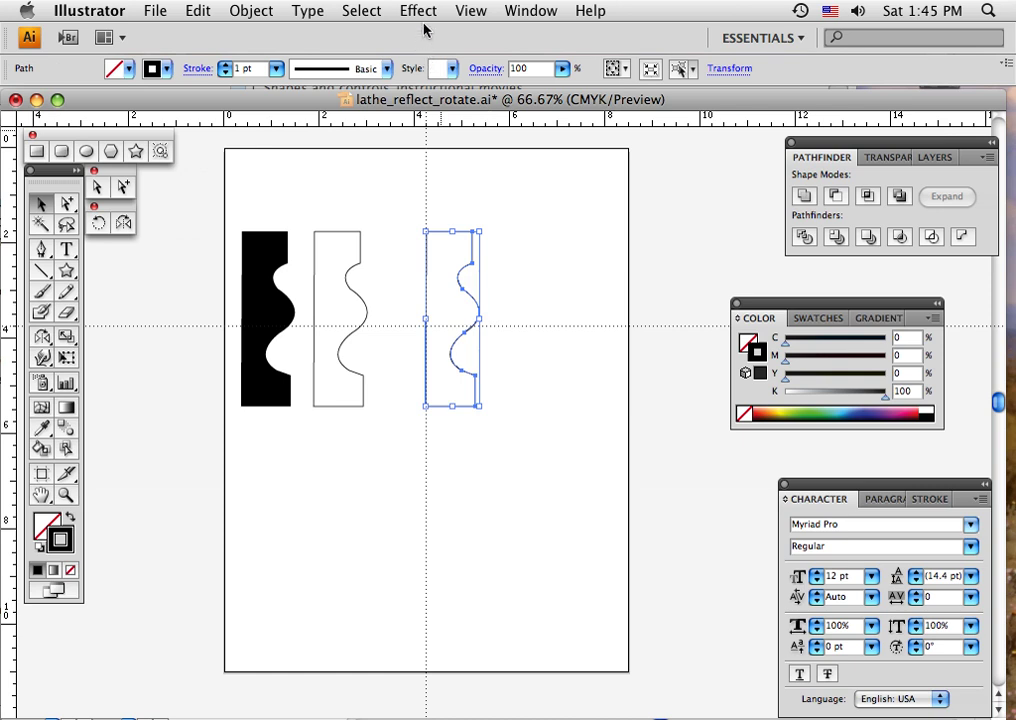
pyautogui.press('super+5')
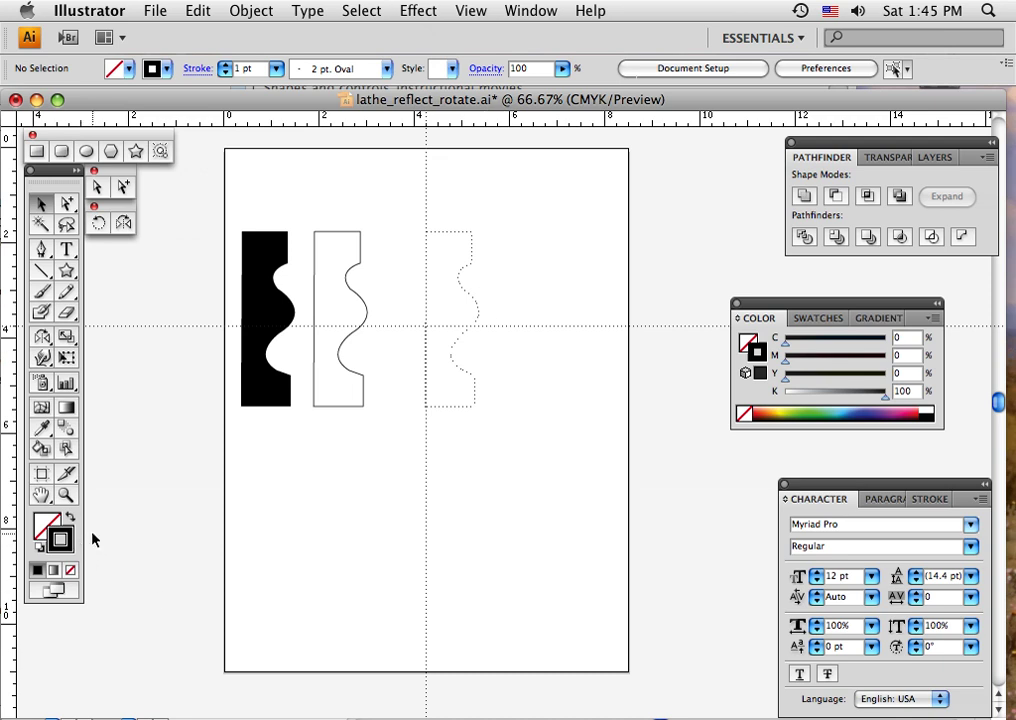
# Step: With the Pen tool, trace the dotted template's top edge, short upper side and first inward curve
pyautogui.click(42, 249)
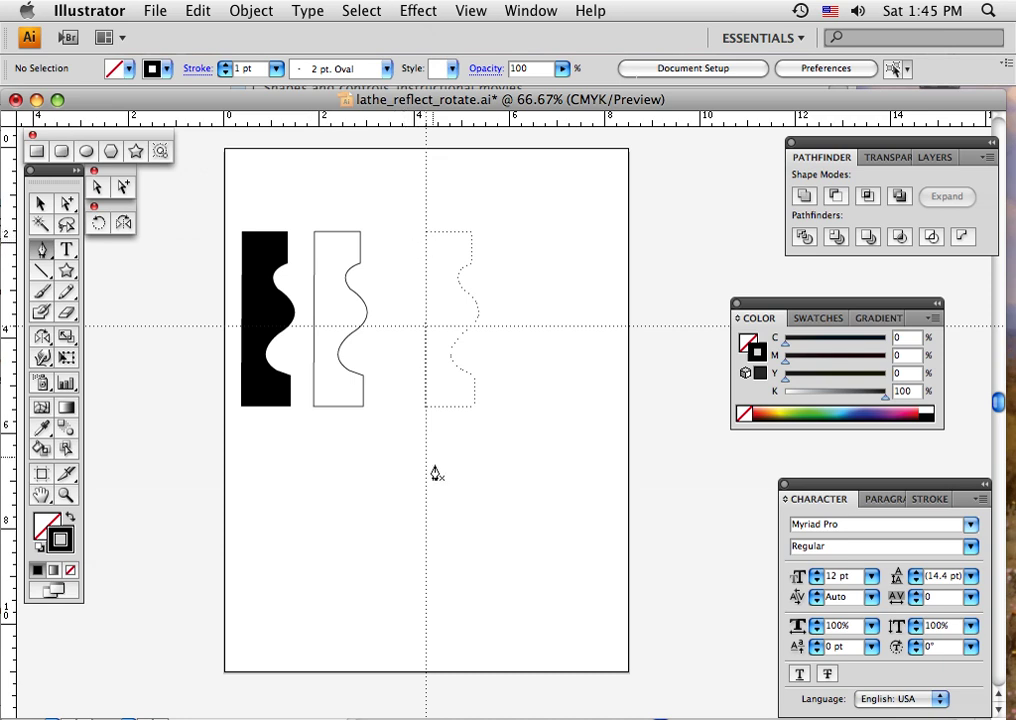
pyautogui.click(426, 234)
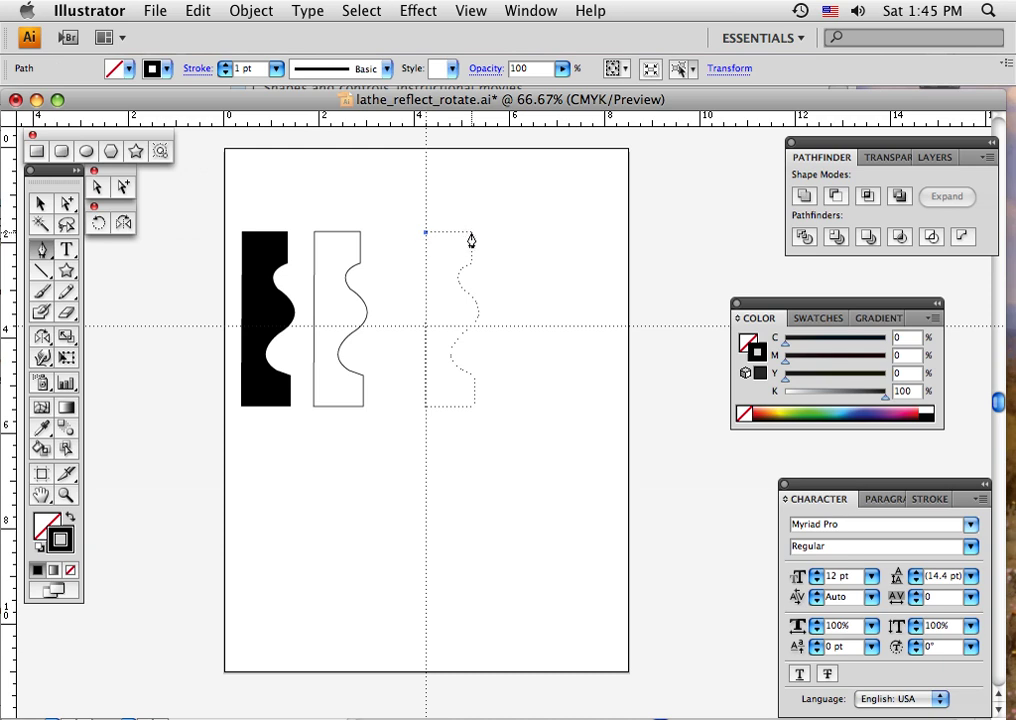
pyautogui.click(470, 233)
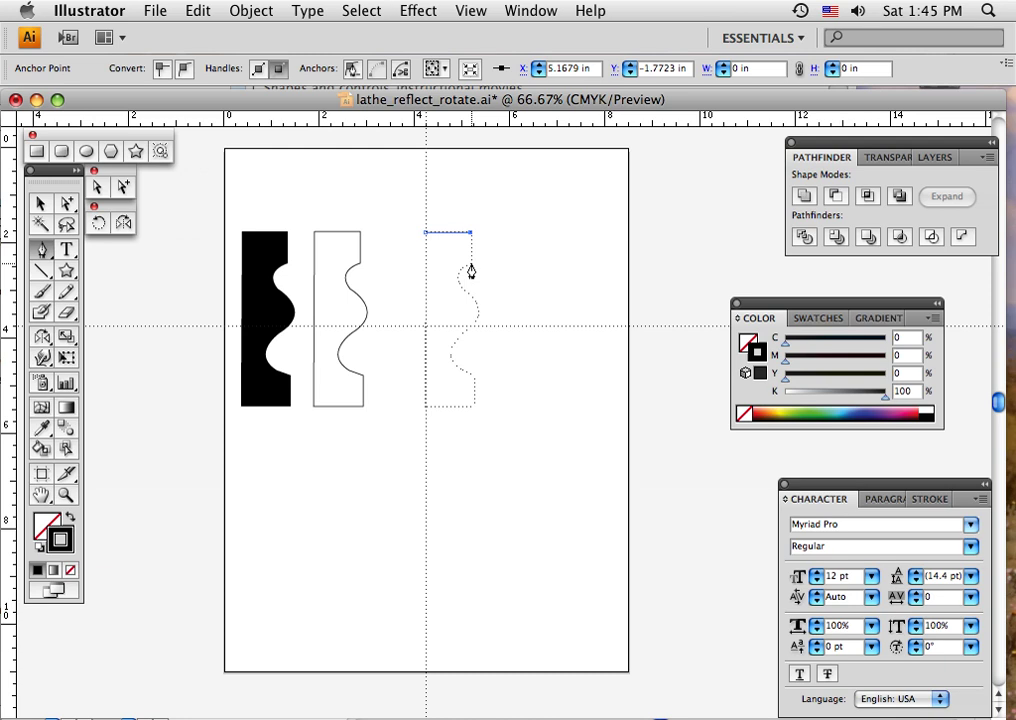
pyautogui.click(470, 264)
pyautogui.moveTo(463, 290); pyautogui.dragTo(481, 315)
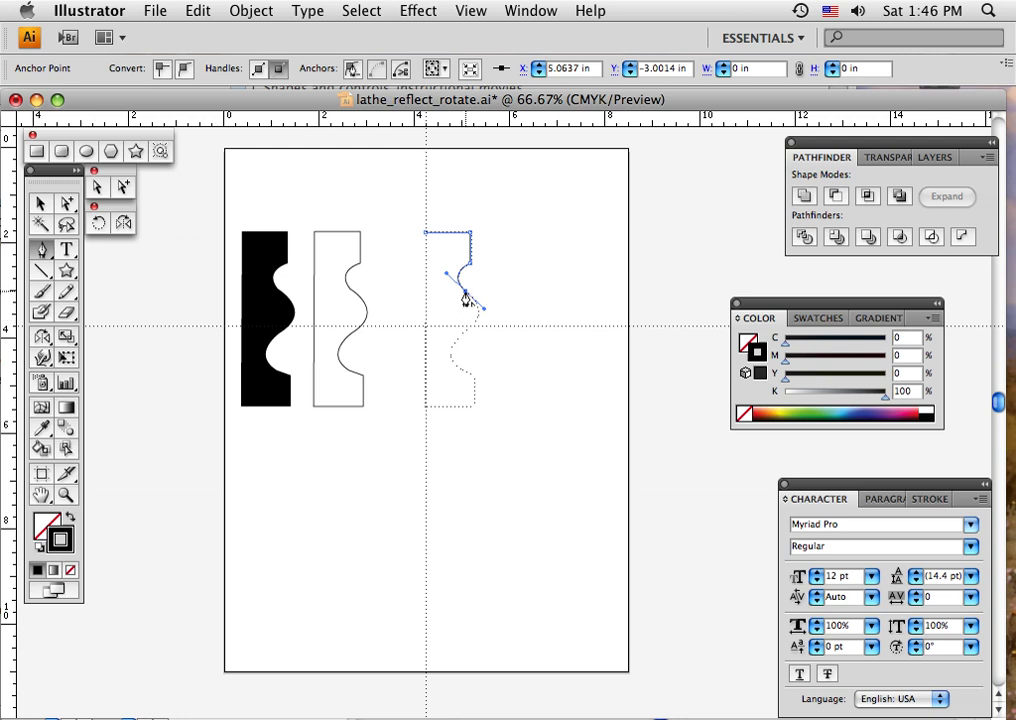
pyautogui.click(465, 293)
# Step: Trace the template's remaining outward and inward curves, lower side and base, and close the path along the straight edge
pyautogui.moveTo(465, 330); pyautogui.dragTo(436, 353)
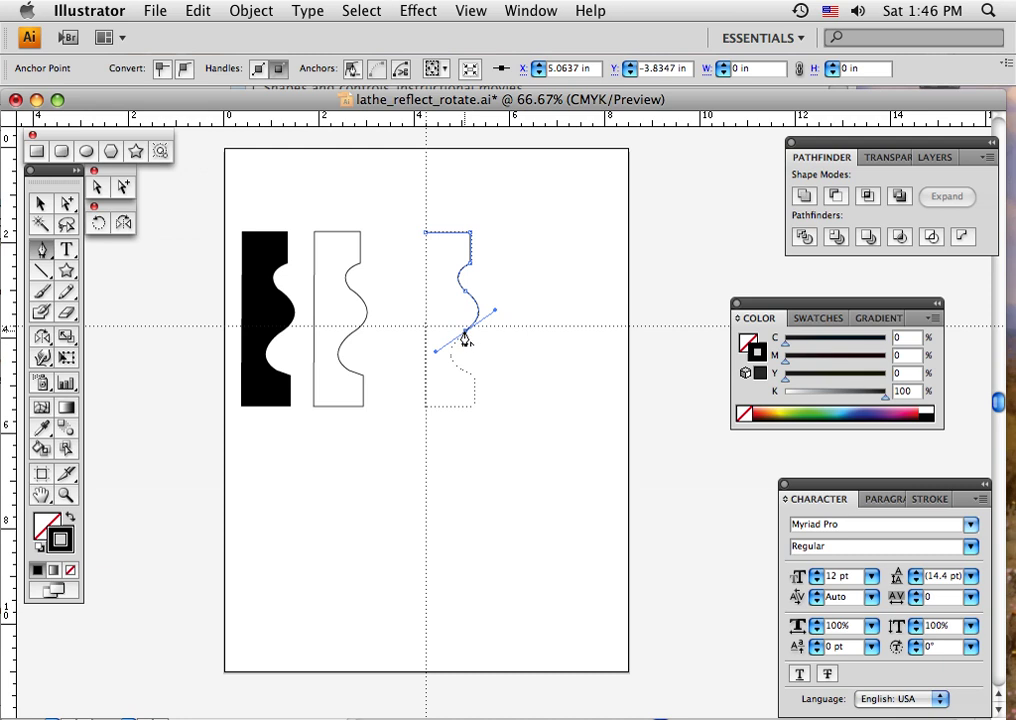
pyautogui.click(464, 334)
pyautogui.moveTo(473, 377); pyautogui.dragTo(520, 397)
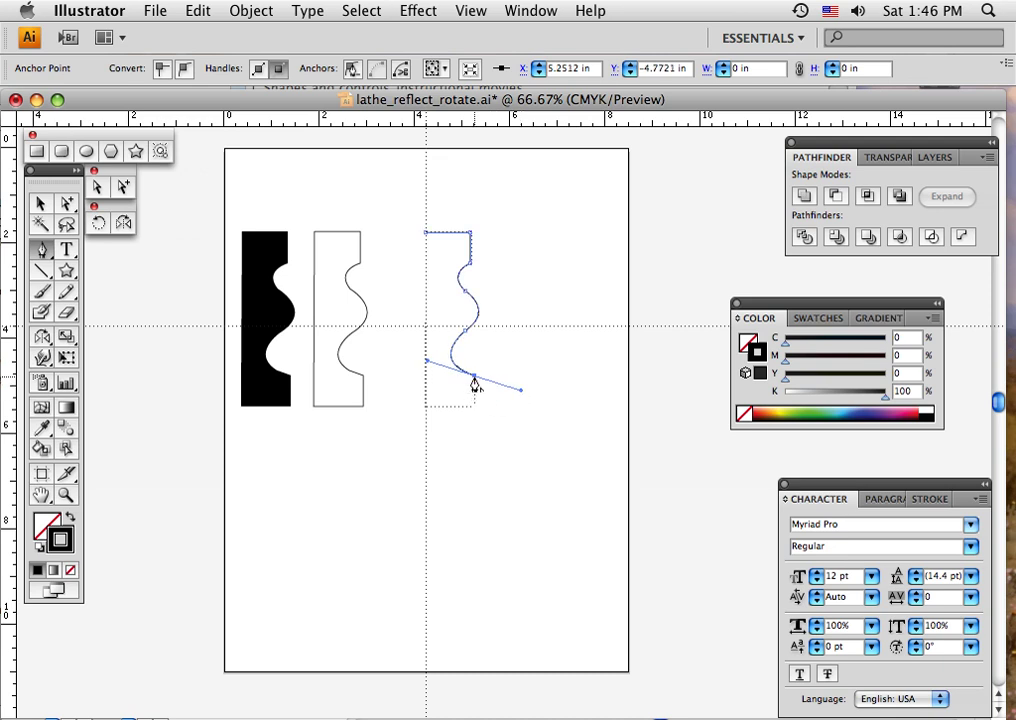
pyautogui.click(474, 380)
pyautogui.click(474, 406)
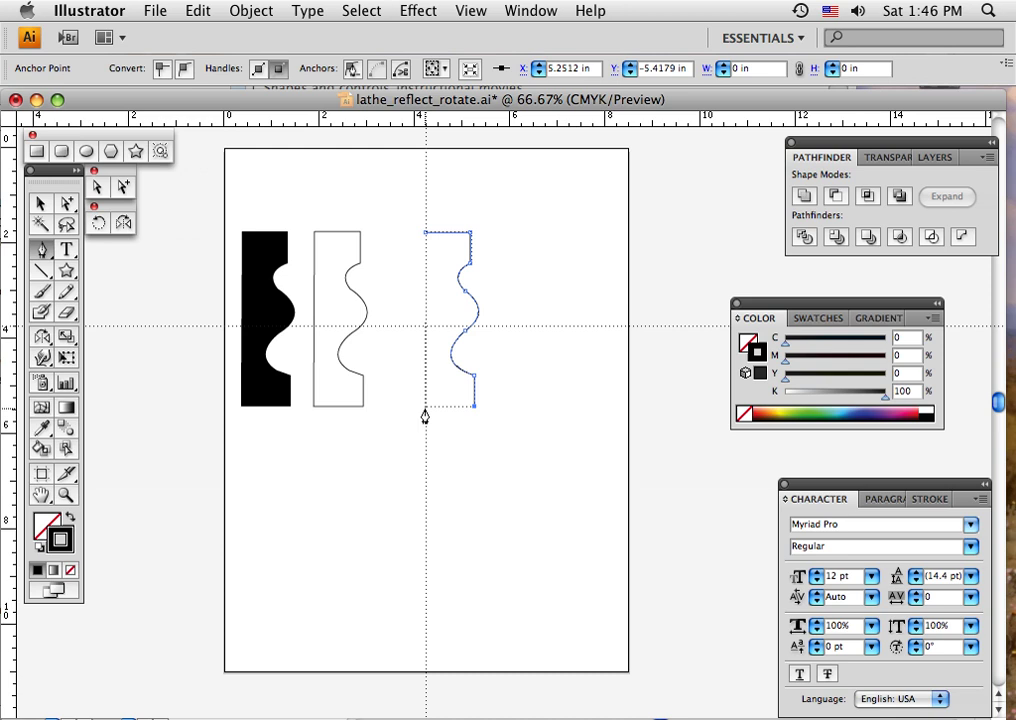
pyautogui.click(426, 407)
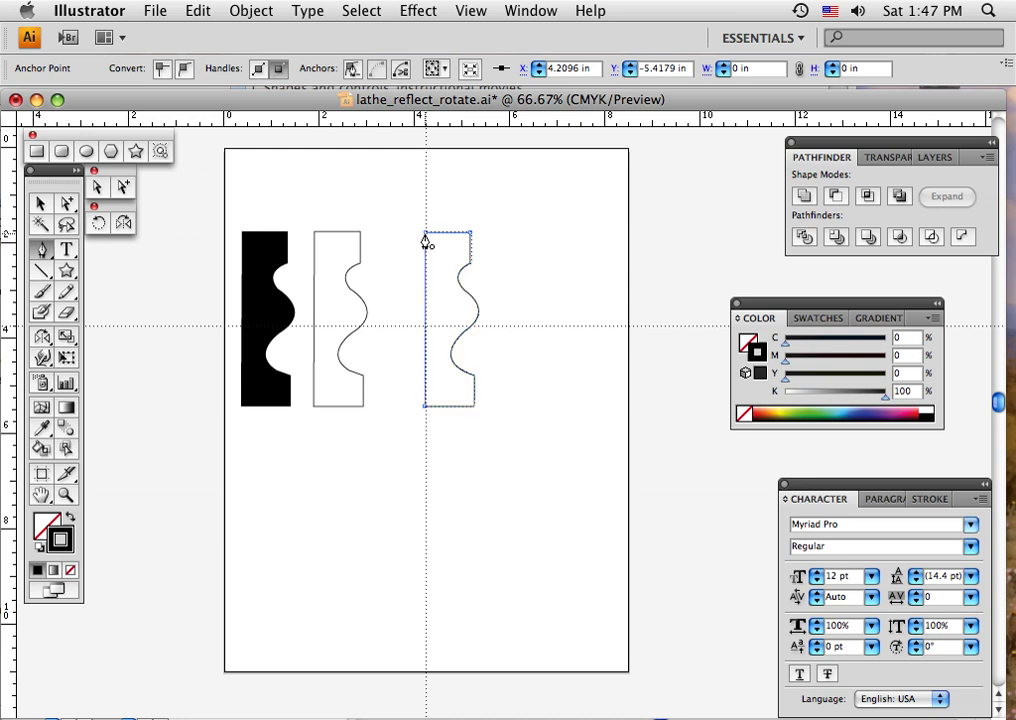
pyautogui.click(425, 236)
# Step: Swap the traced profile to a black fill without stroke and place it below the dotted template, against the vertical guide
pyautogui.click(40, 204)
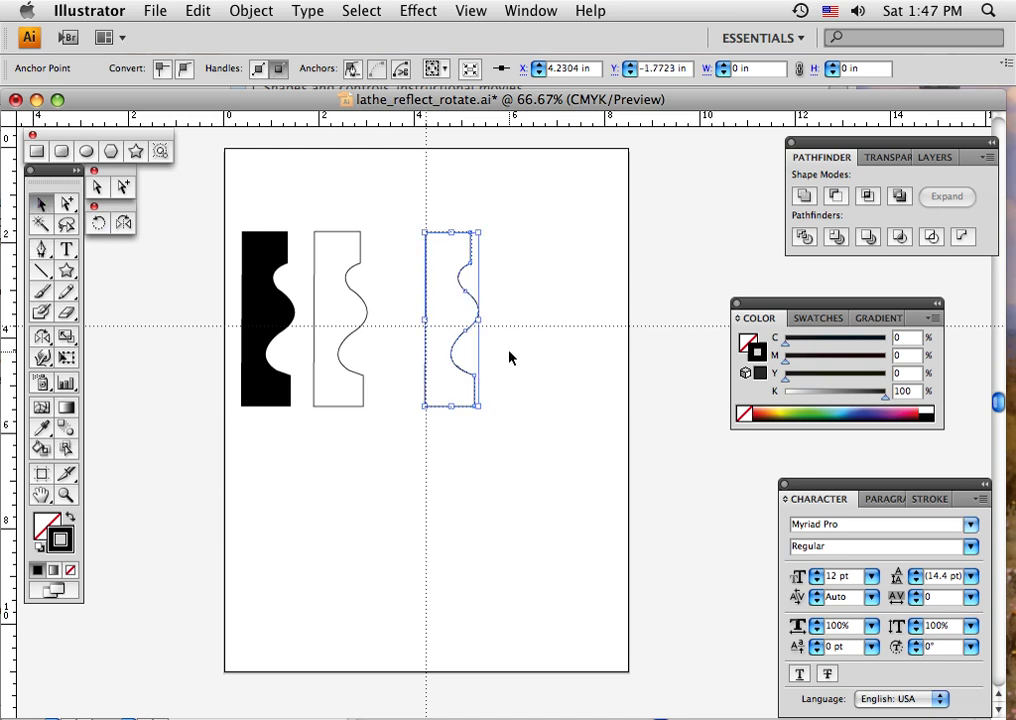
pyautogui.moveTo(474, 333); pyautogui.dragTo(571, 379)
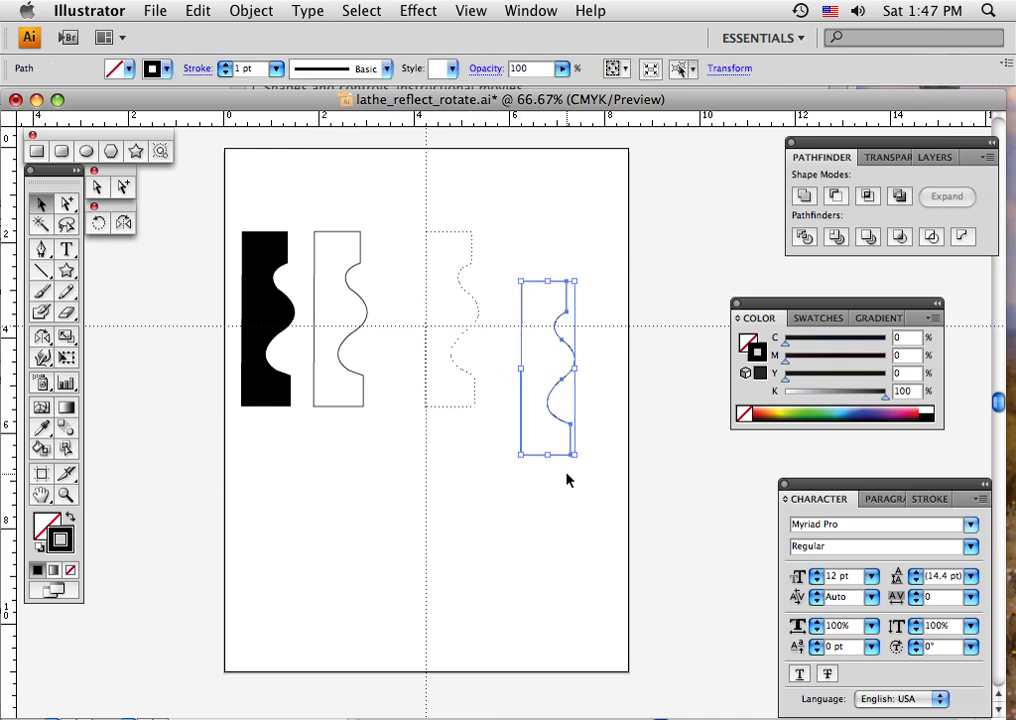
pyautogui.click(71, 521)
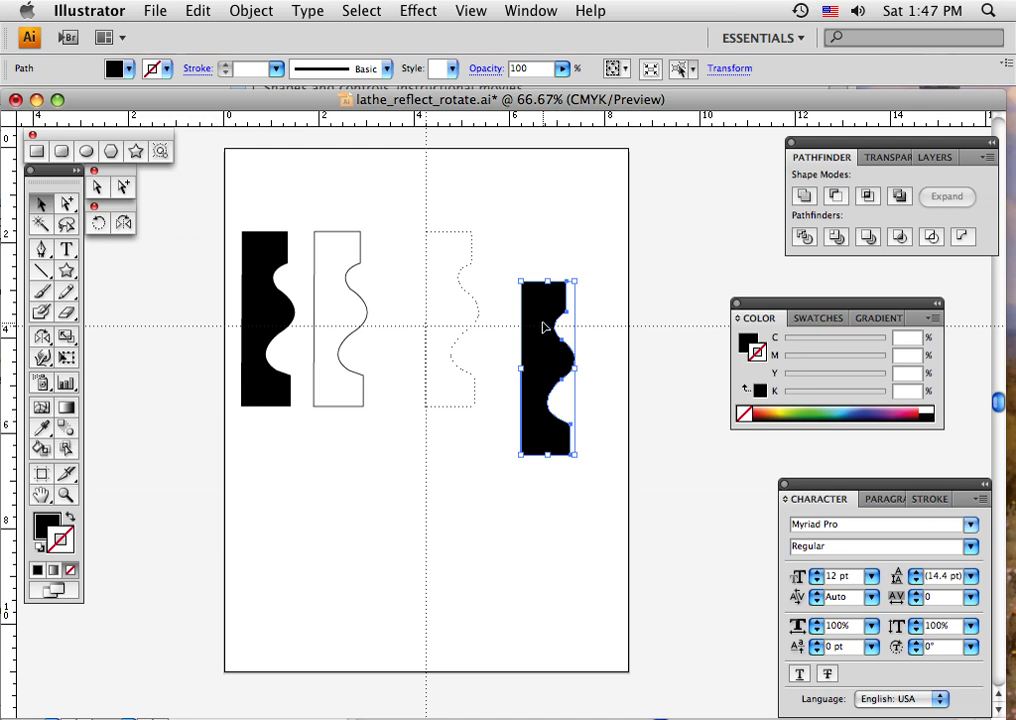
pyautogui.moveTo(551, 365); pyautogui.dragTo(457, 525)
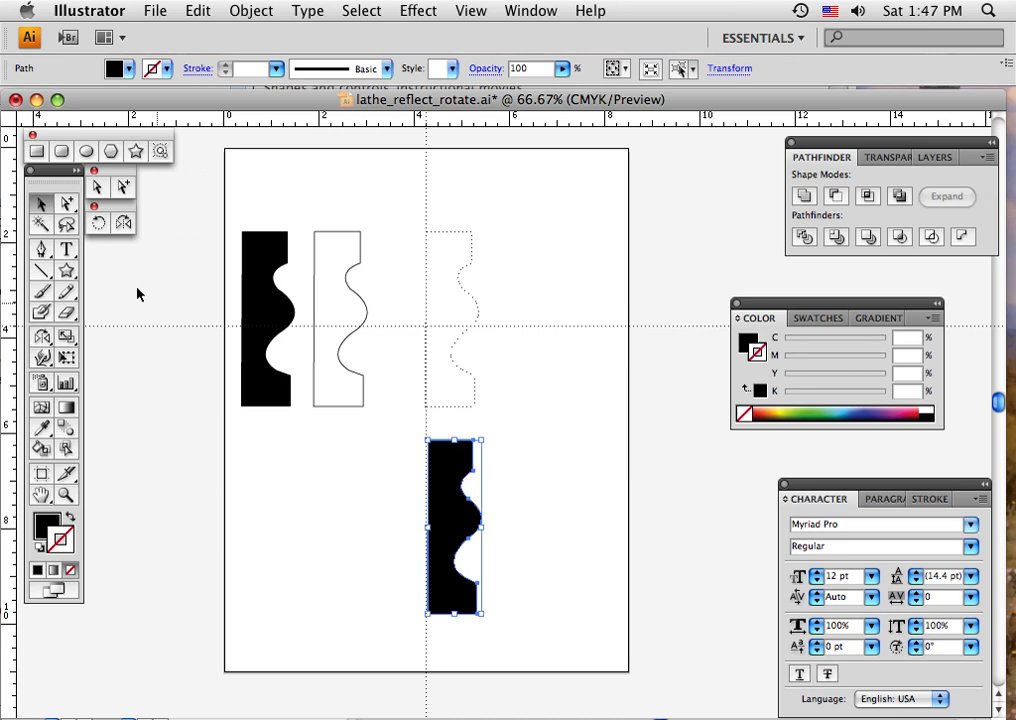
# Step: Select the black profile's upper corner anchor on the straight edge to examine its alignment with the vertical guide
pyautogui.click(97, 187)
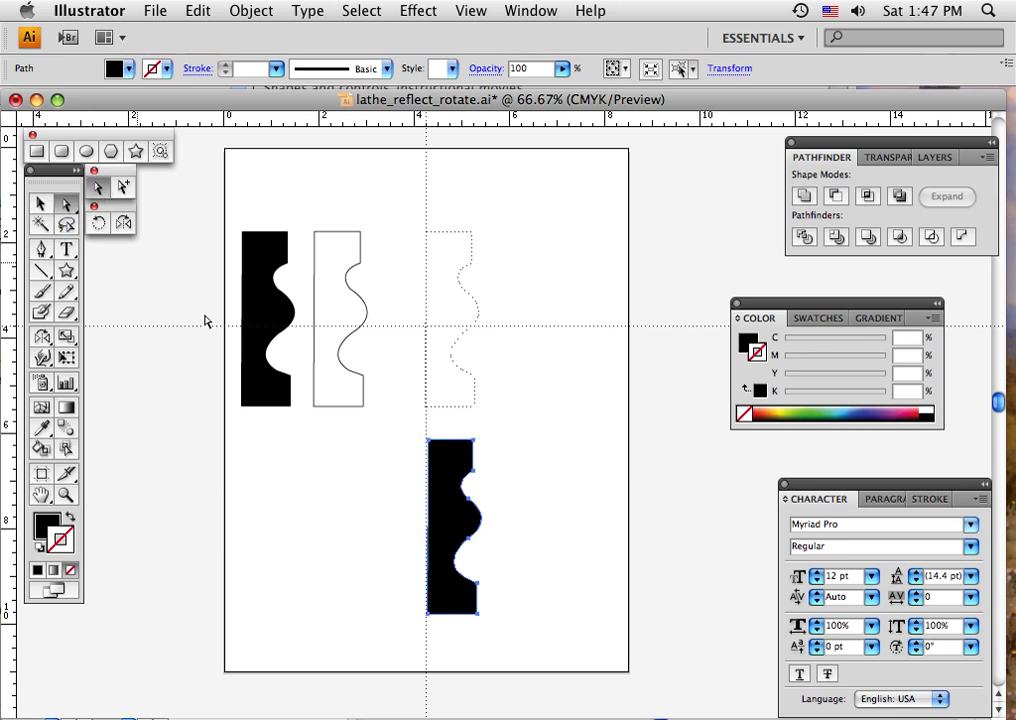
pyautogui.click(430, 443)
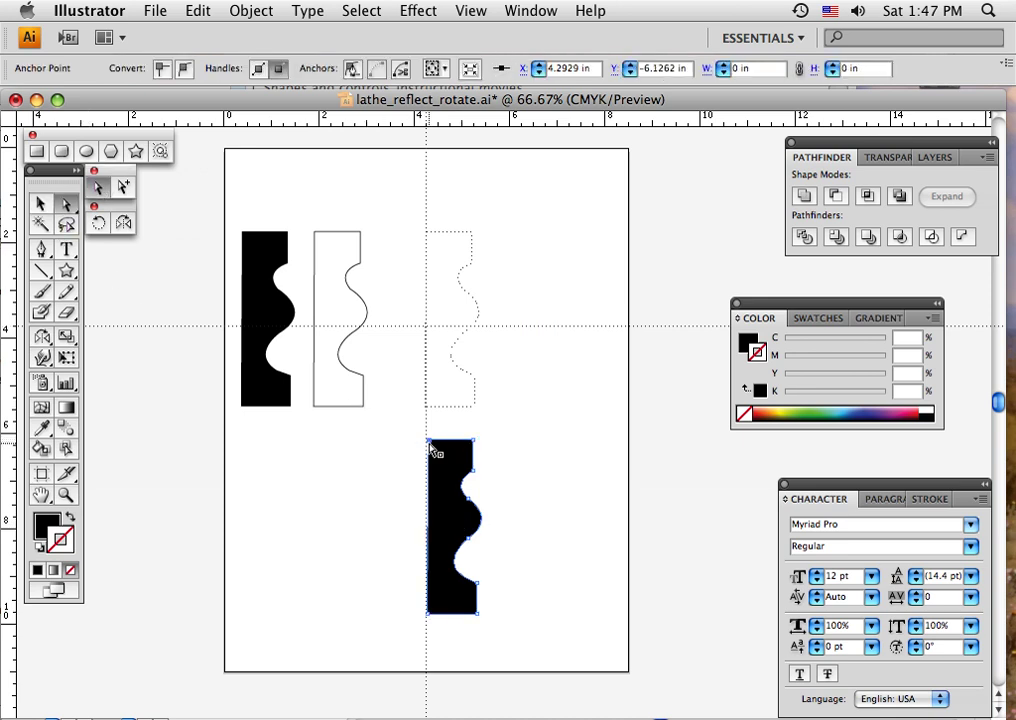
pyautogui.click(410, 459)
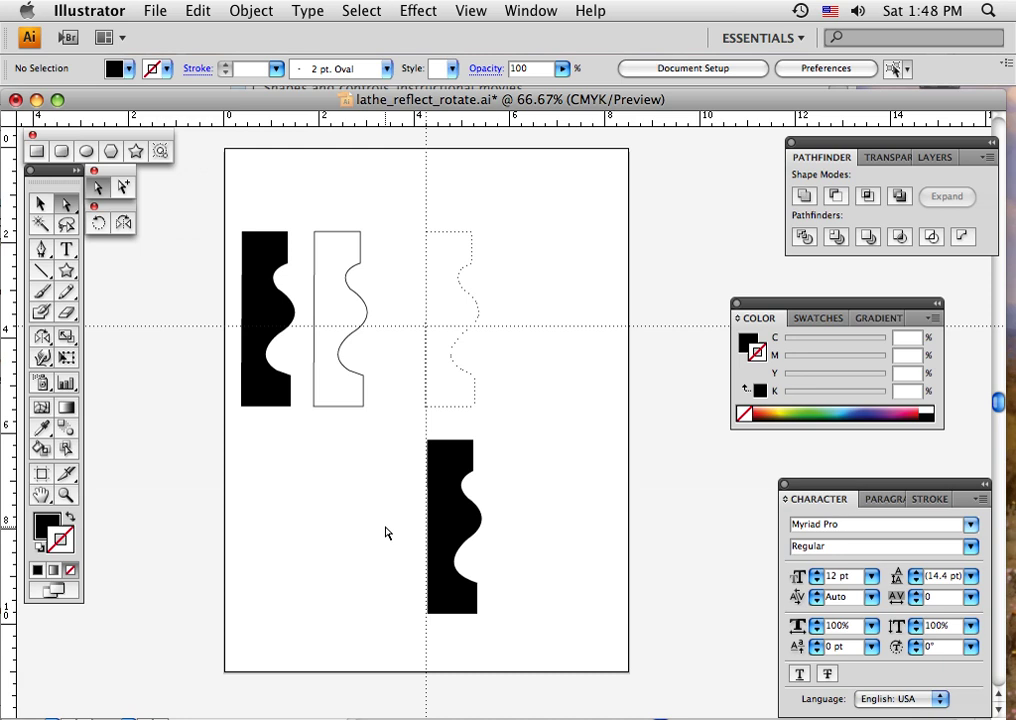
# Step: Duplicate the black profile from below the template onto the blank canvas beside the artboard
pyautogui.click(41, 203)
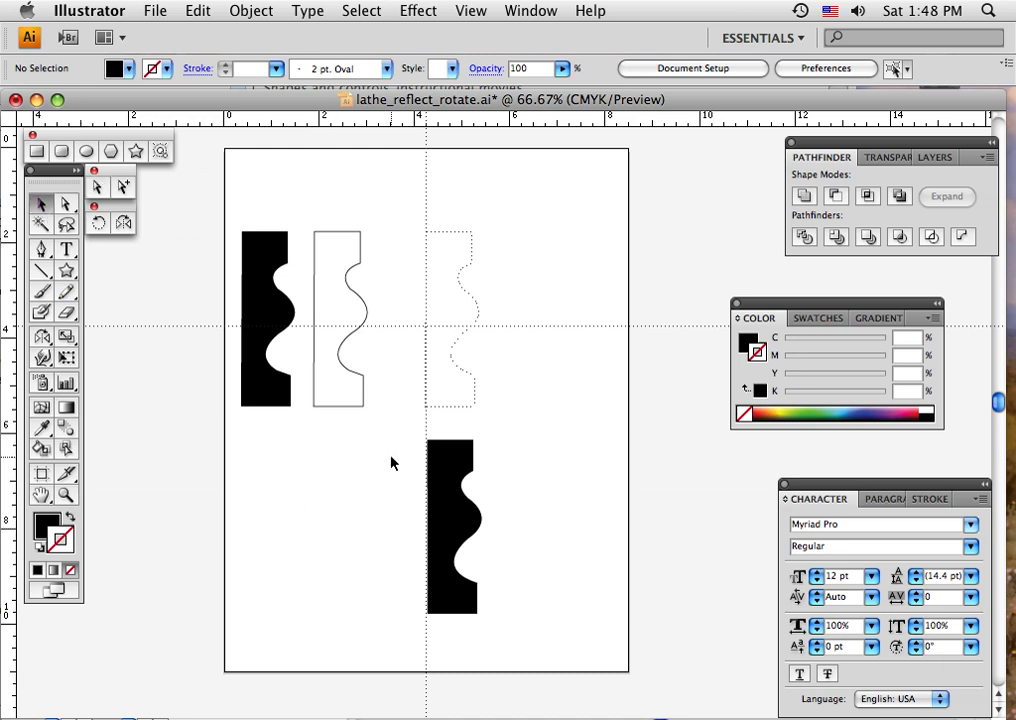
pyautogui.click(466, 524)
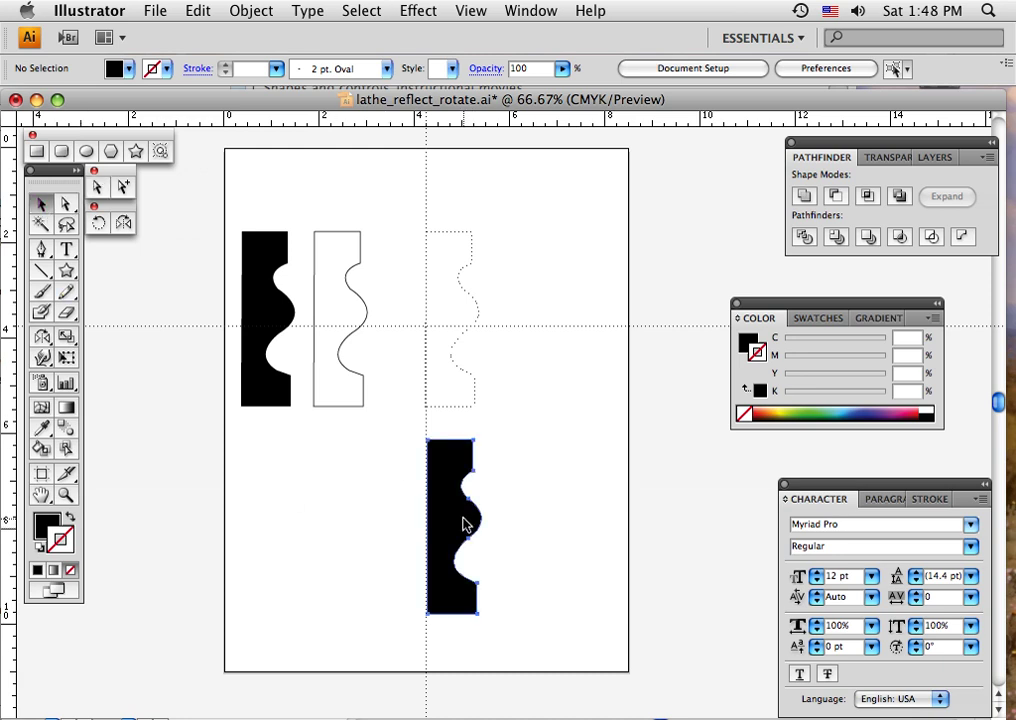
pyautogui.moveTo(466, 524); pyautogui.dragTo(698, 306)
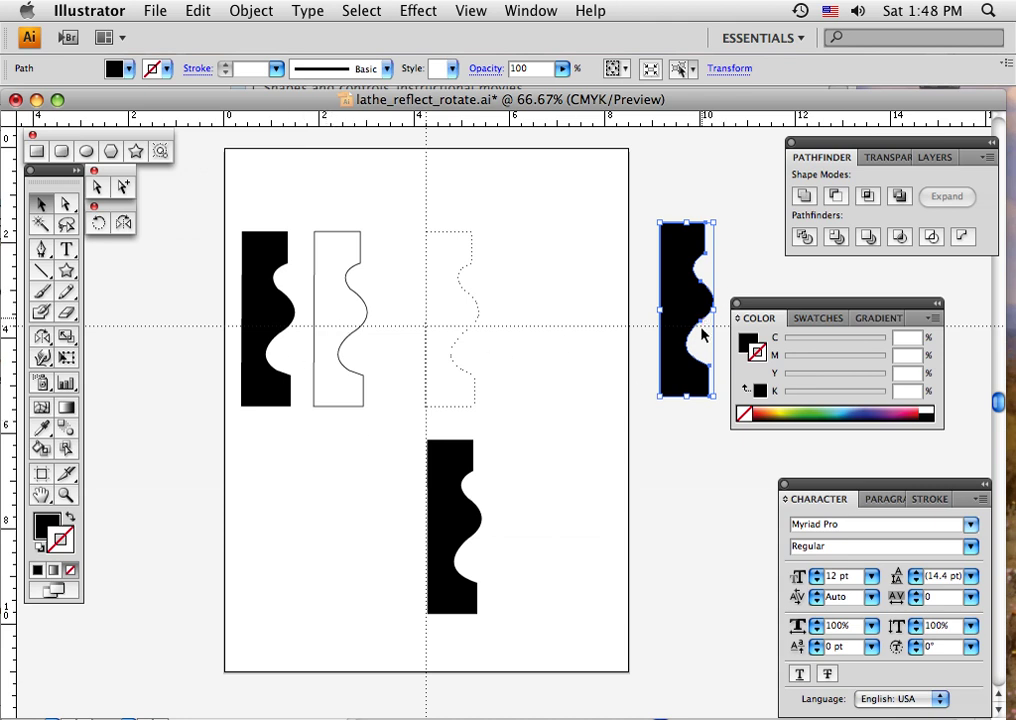
pyautogui.click(585, 481)
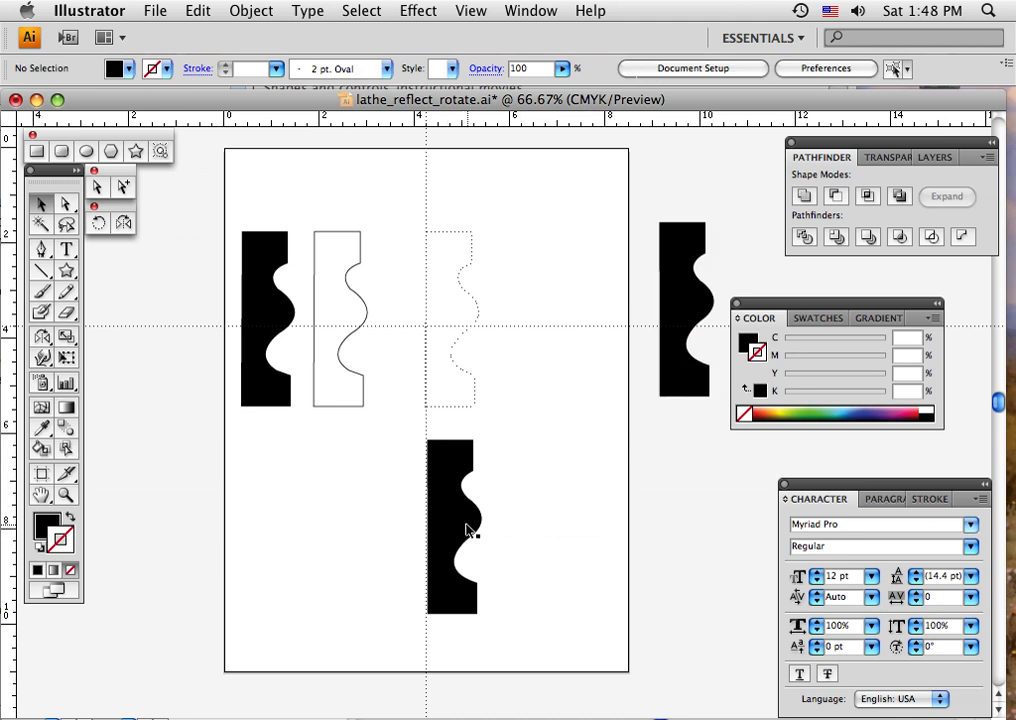
# Step: Reflect a copy of the lower black profile across the vertical axis, with the origin on its straight edge at the guide
pyautogui.click(466, 527)
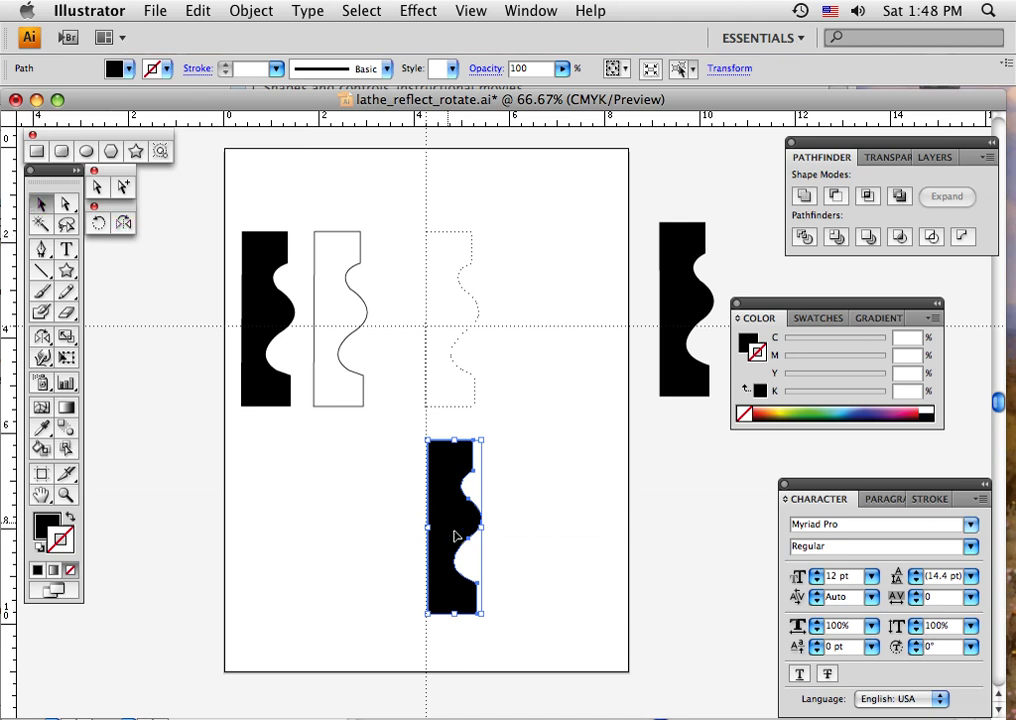
pyautogui.click(124, 222)
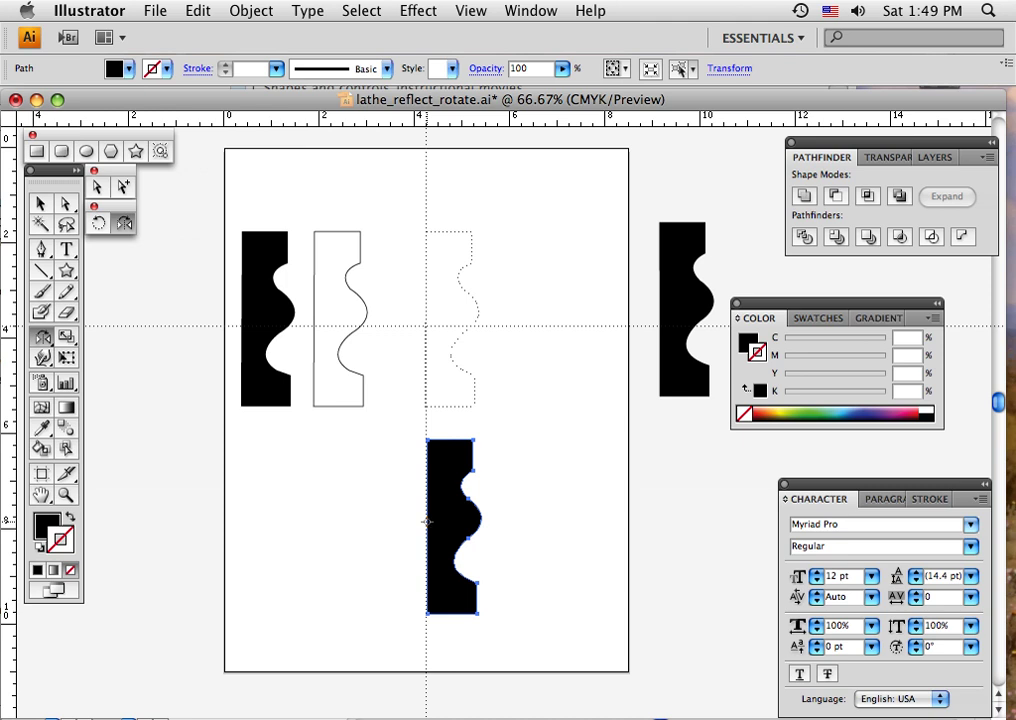
pyautogui.keyDown('alt'); pyautogui.click(427, 521); pyautogui.keyUp('alt')
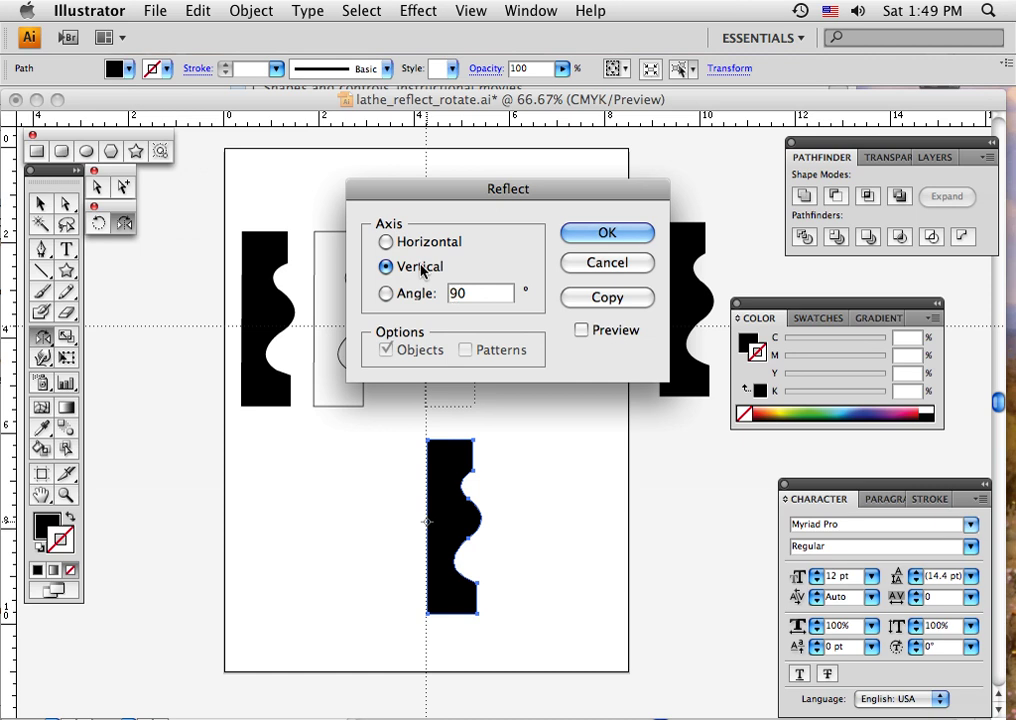
pyautogui.click(386, 243)
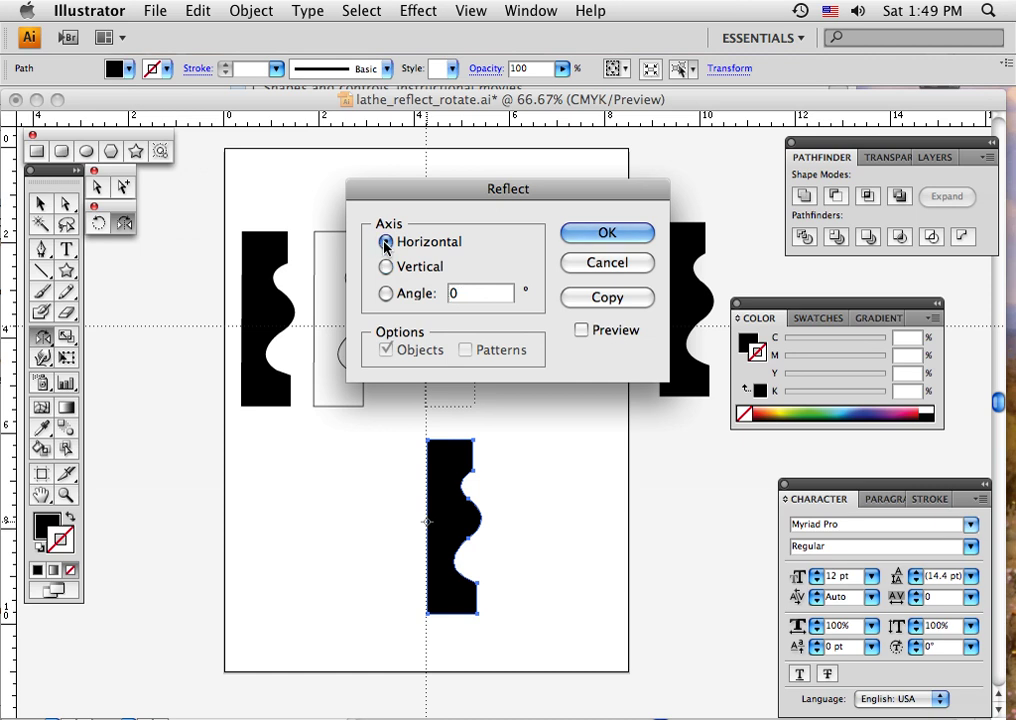
pyautogui.click(463, 294)
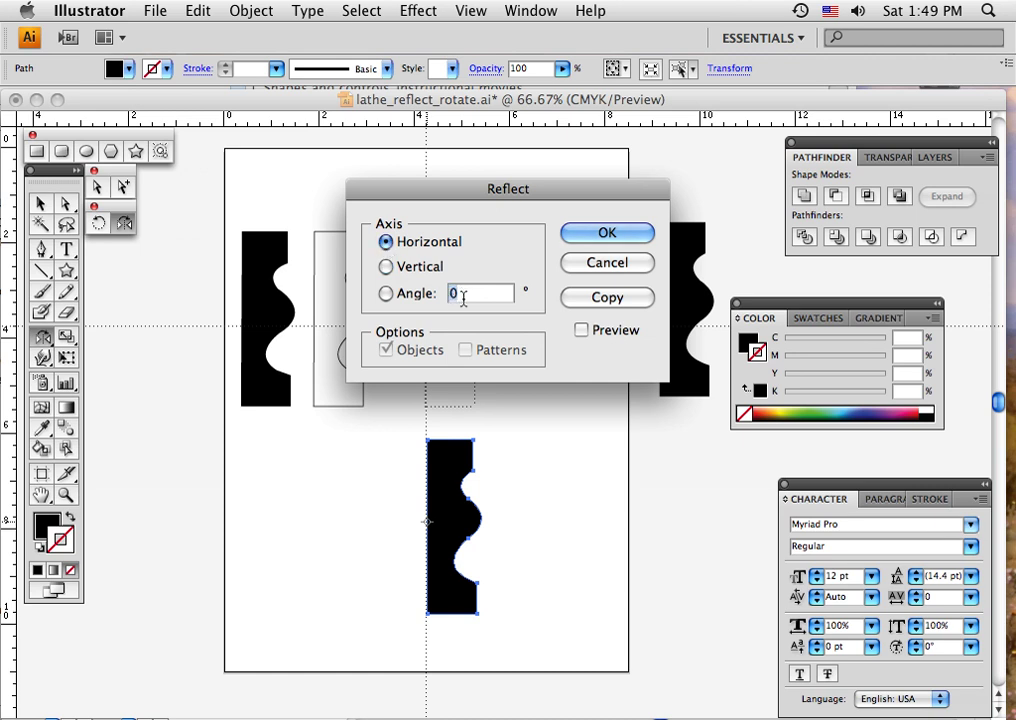
pyautogui.write('180')
pyautogui.click(387, 267)
pyautogui.click(595, 299)
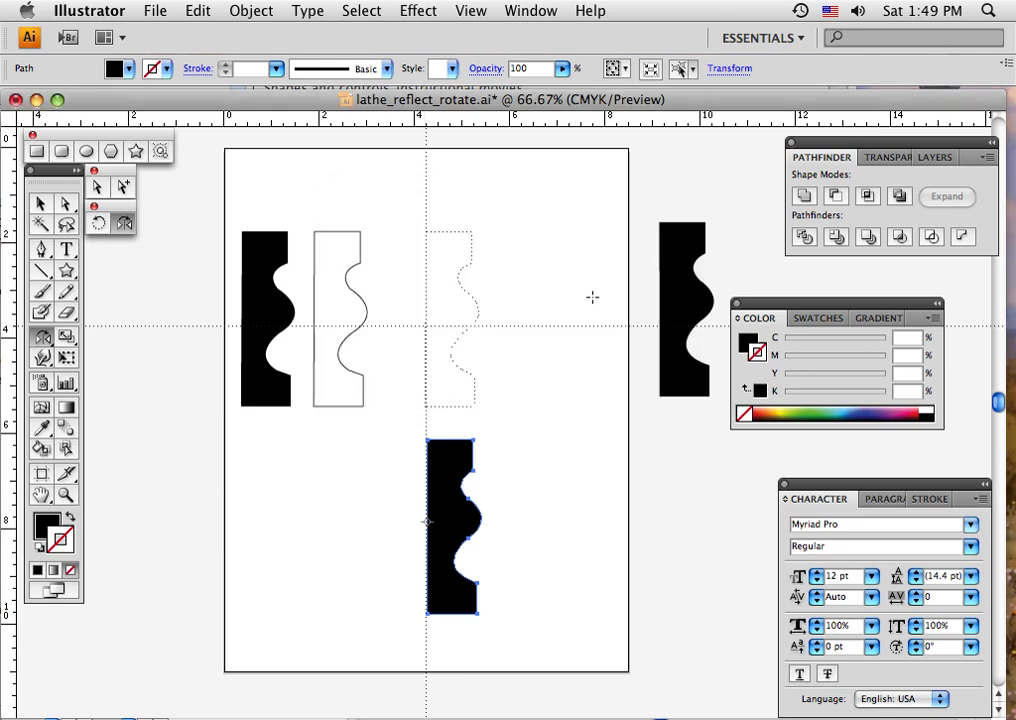
pyautogui.click(41, 203)
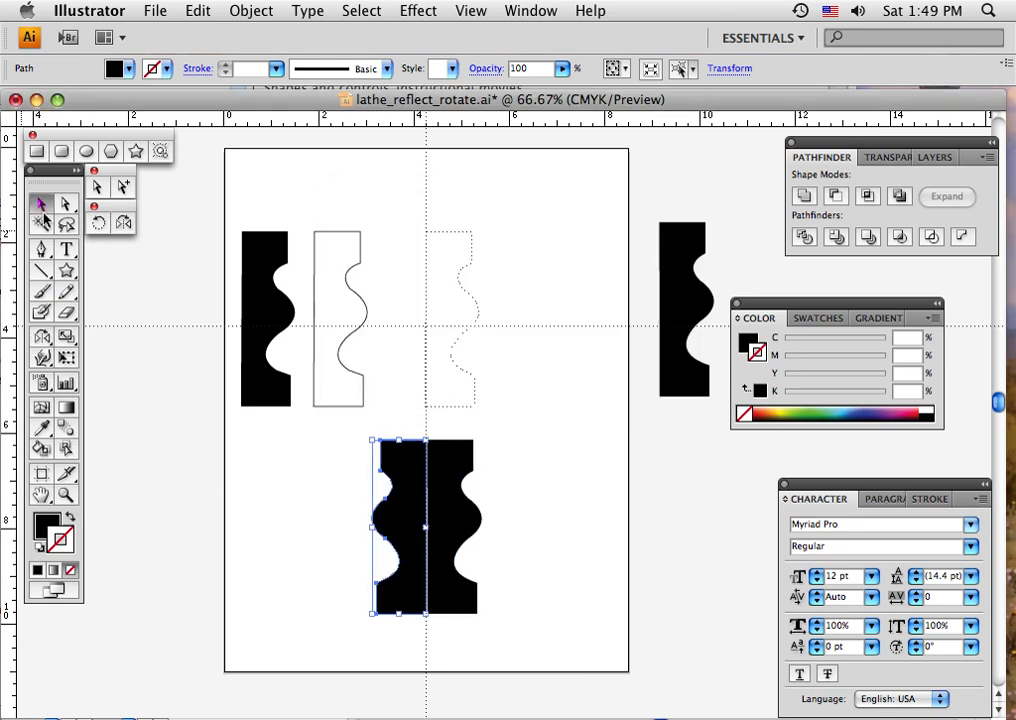
pyautogui.click(476, 517)
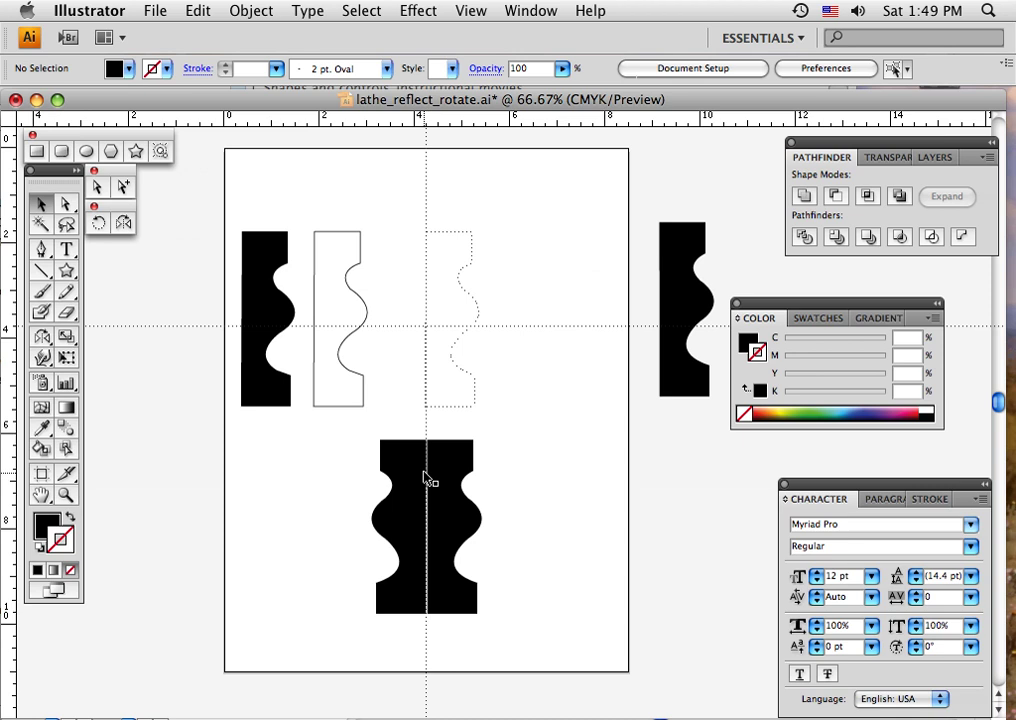
# Step: Nudge the mirrored half slightly toward the original half to close the gap between them
pyautogui.click(414, 523)
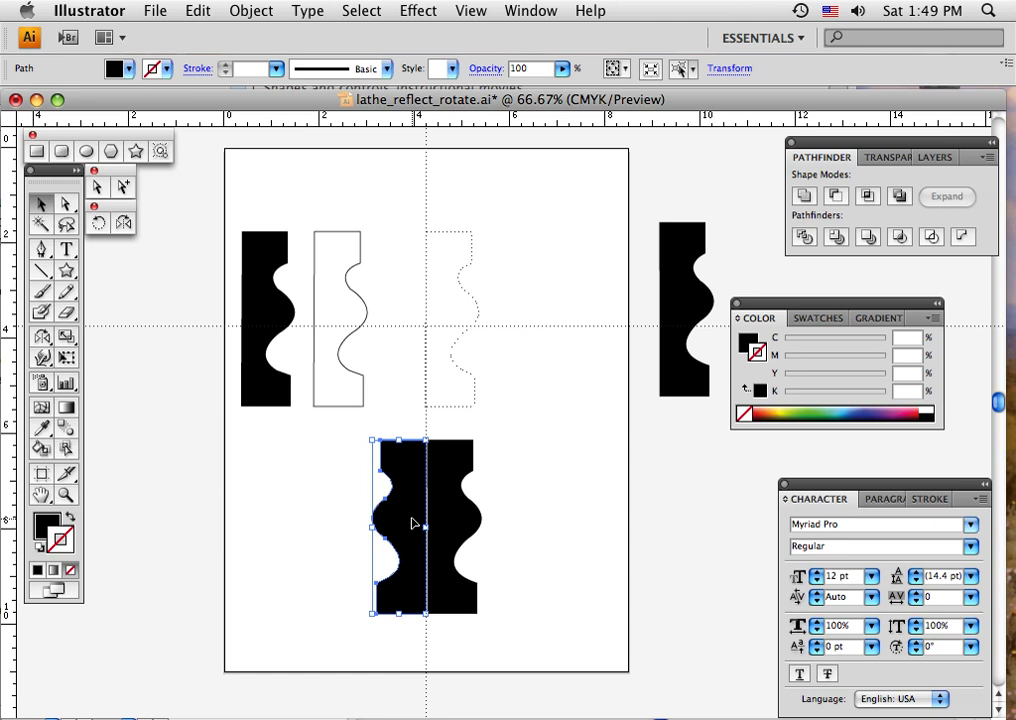
pyautogui.click(485, 551)
pyautogui.click(412, 522)
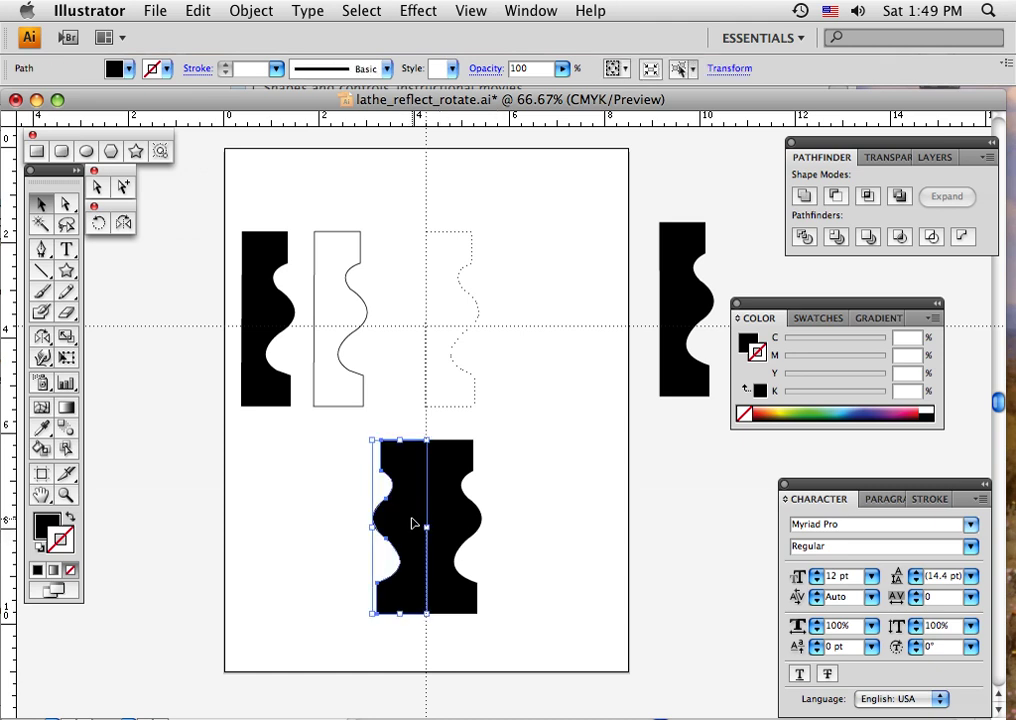
pyautogui.click(526, 562)
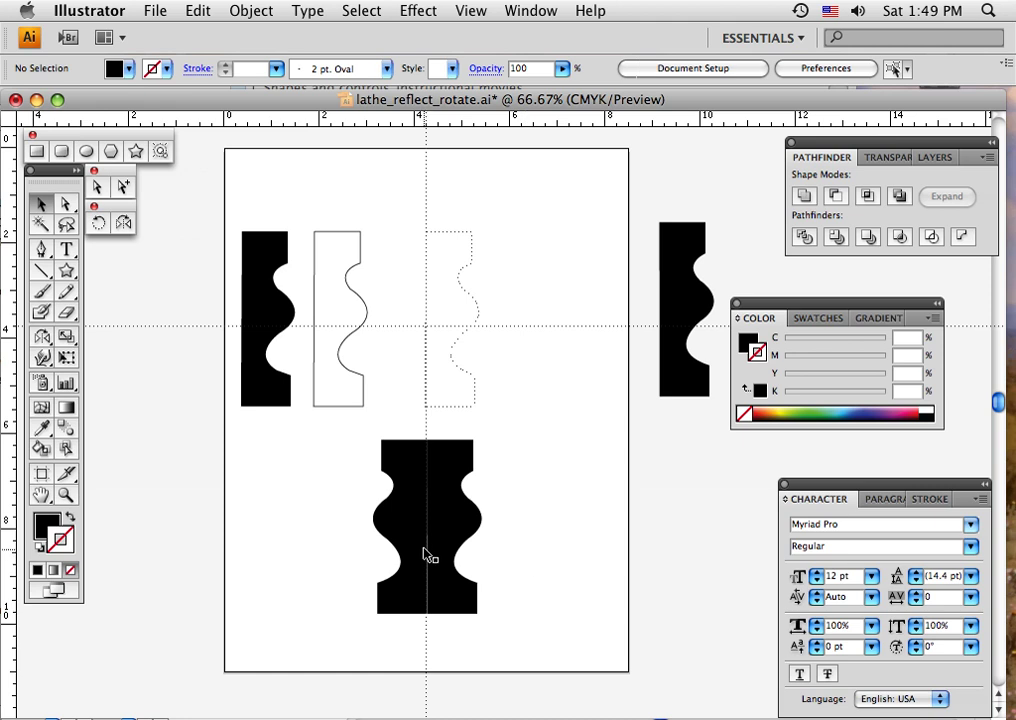
# Step: Unite the two mirrored black halves on the vertical guide into a single symmetrical shape
pyautogui.click(424, 555)
pyautogui.click(517, 576)
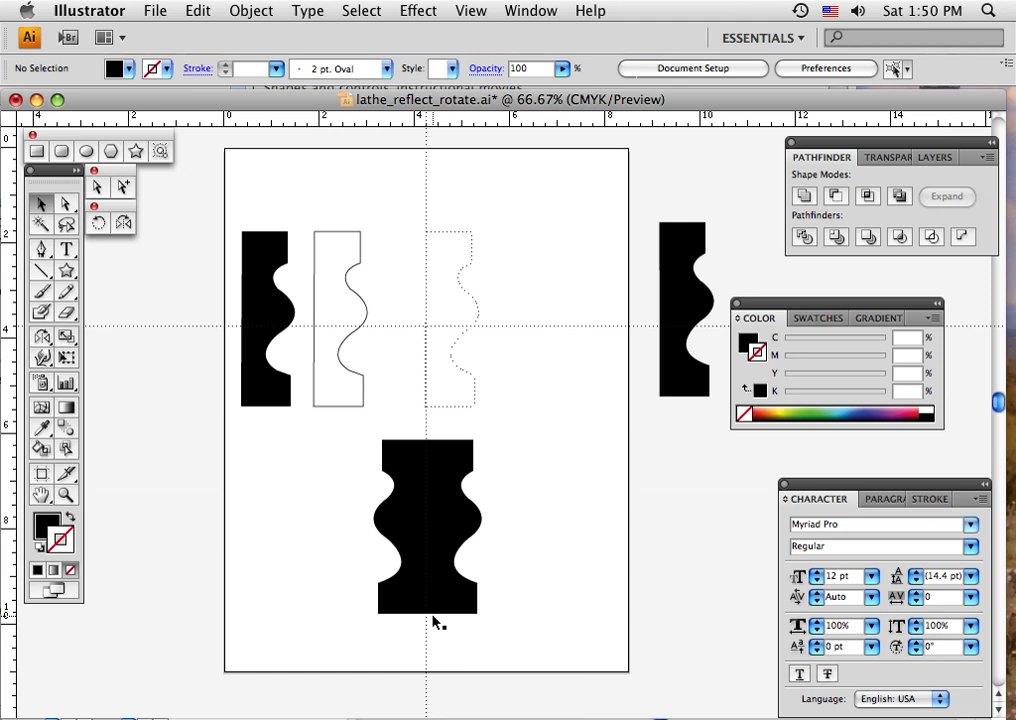
pyautogui.moveTo(347, 476); pyautogui.dragTo(508, 547)
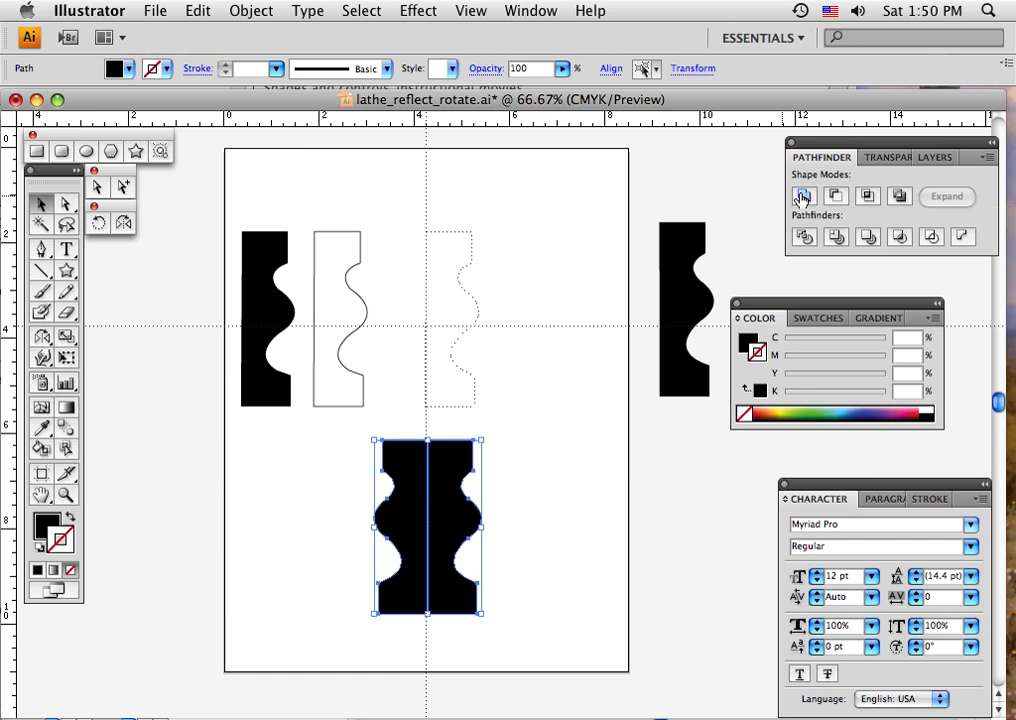
pyautogui.moveTo(340, 451); pyautogui.dragTo(505, 528)
pyautogui.click(806, 199)
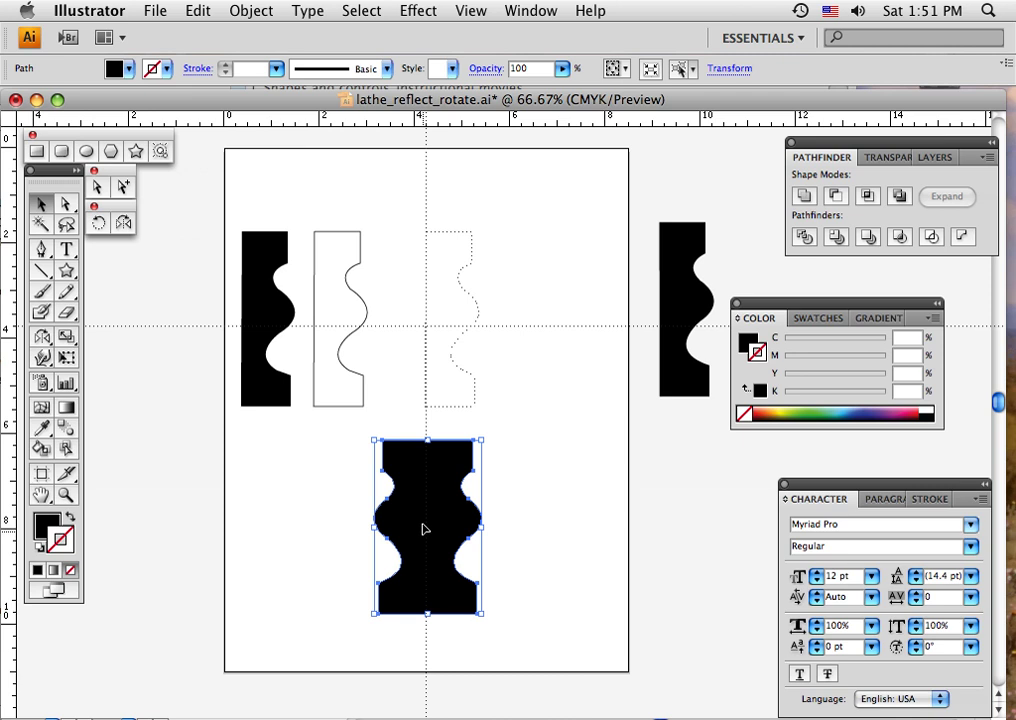
pyautogui.click(510, 560)
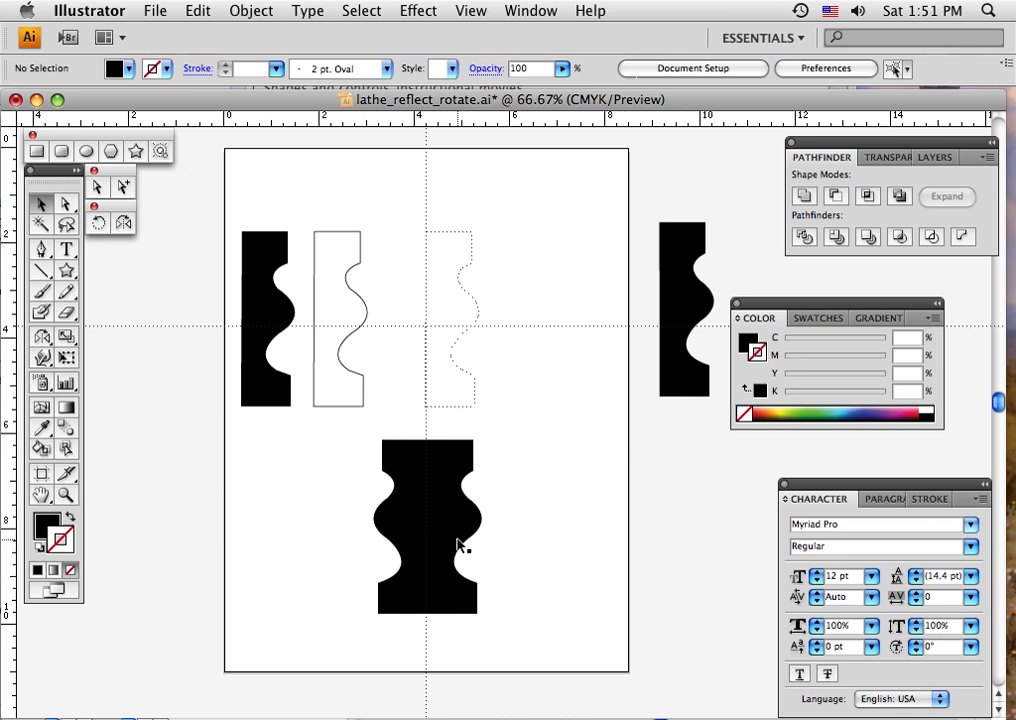
# Step: Duplicate the united black shape beside the original and give the copy a magenta fill with no stroke
pyautogui.moveTo(455, 531); pyautogui.dragTo(598, 526)
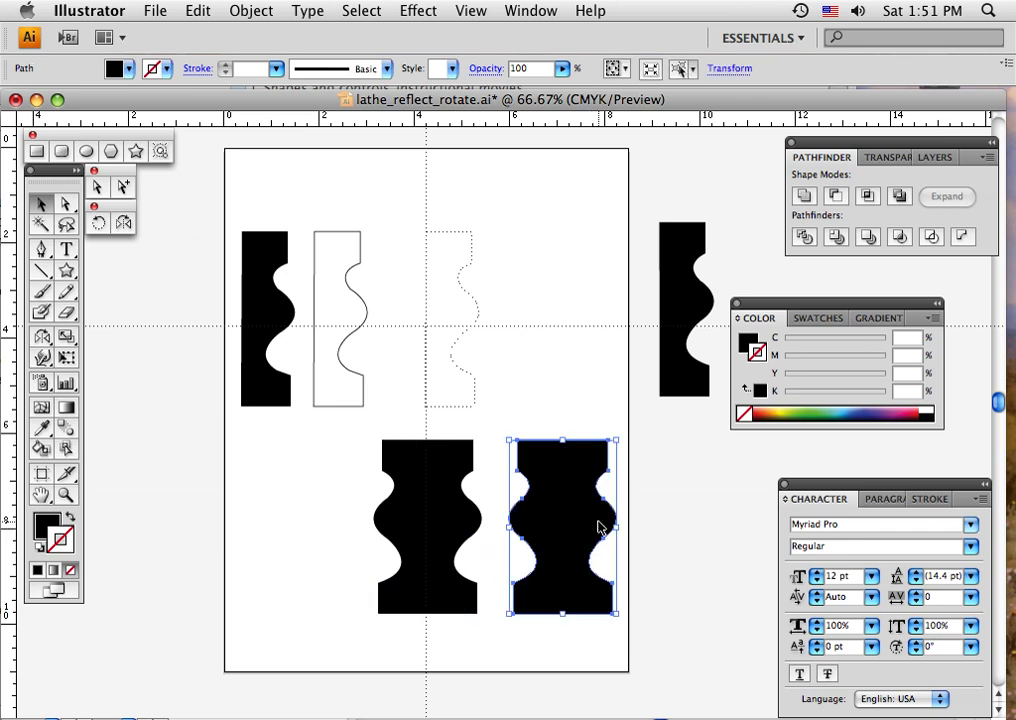
pyautogui.click(914, 409)
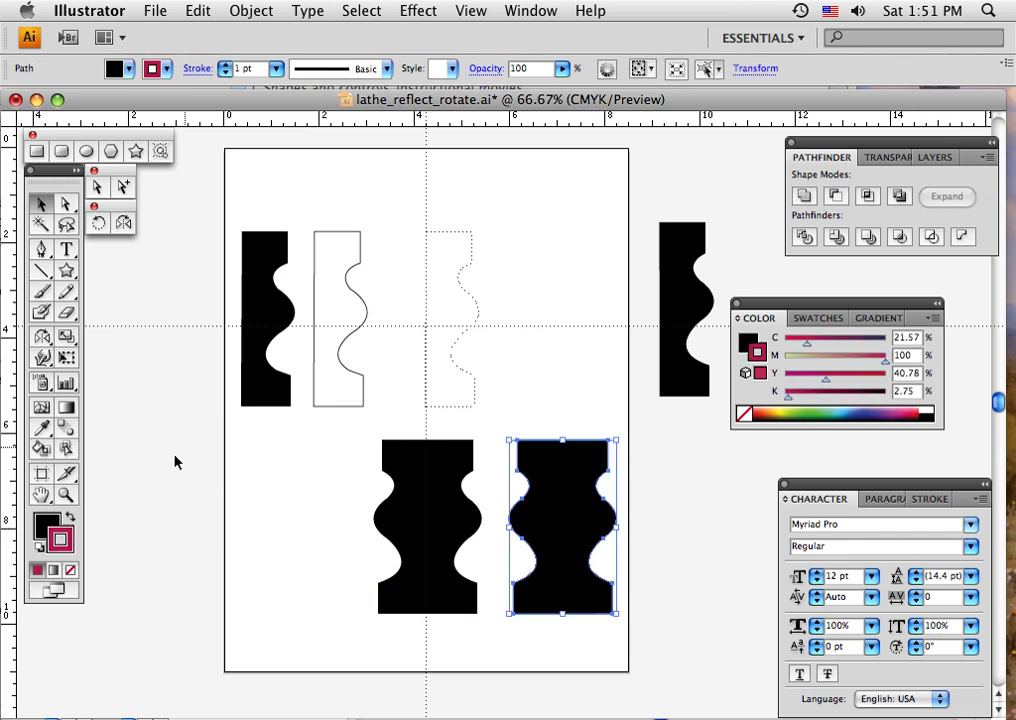
pyautogui.click(71, 518)
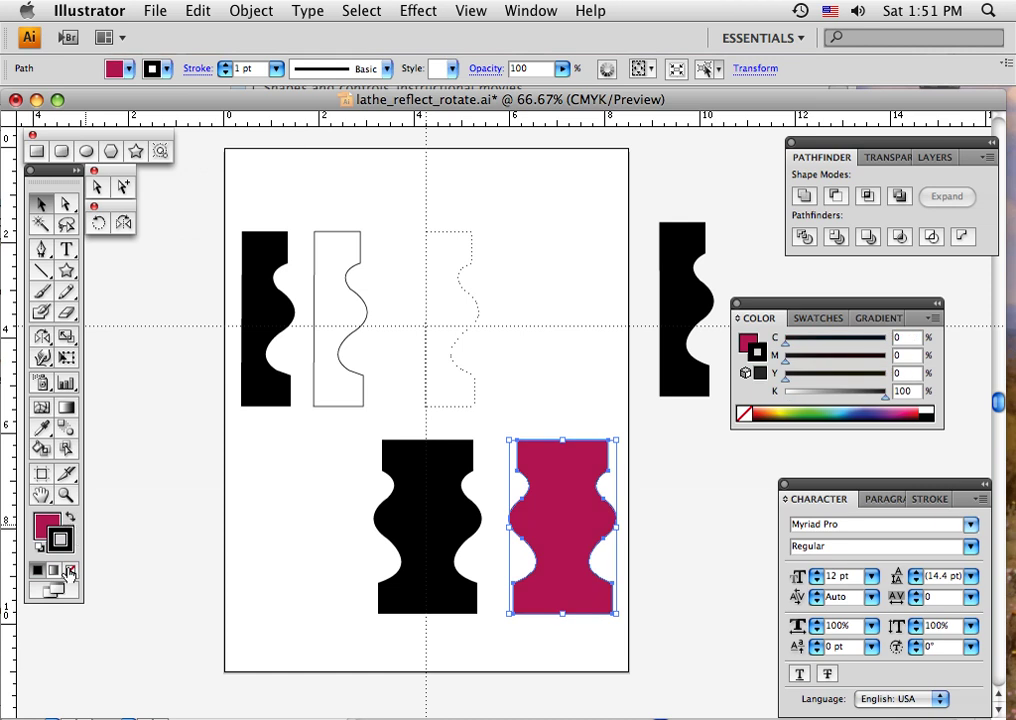
pyautogui.click(70, 570)
pyautogui.click(46, 525)
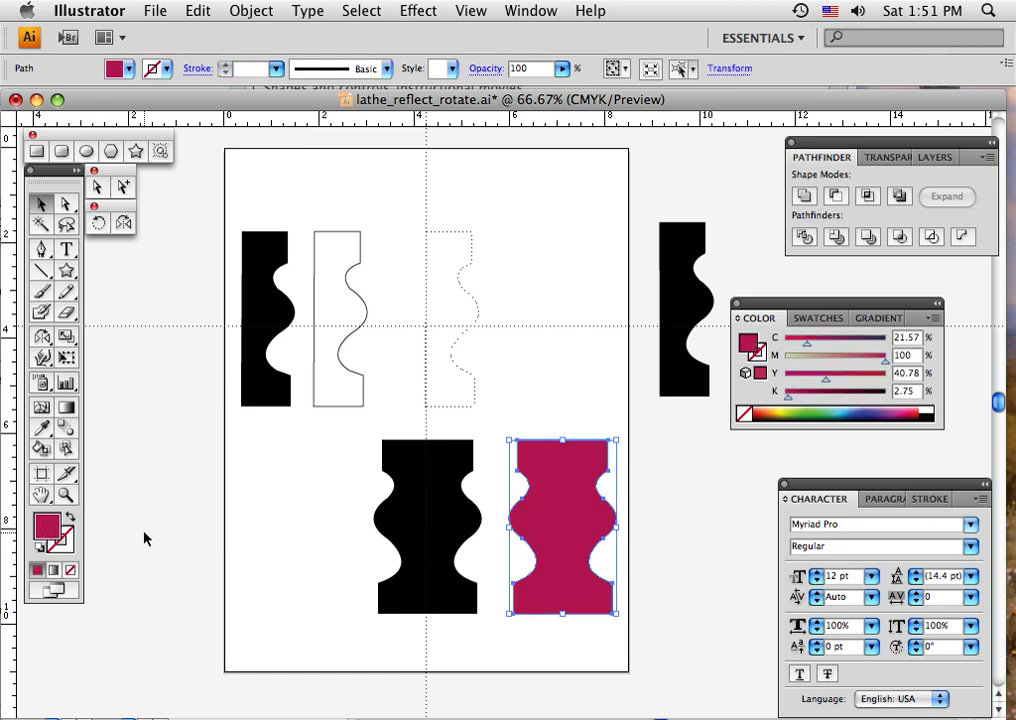
# Step: Delete the magenta copy, keeping the black united shape
pyautogui.click(279, 538)
pyautogui.click(415, 498)
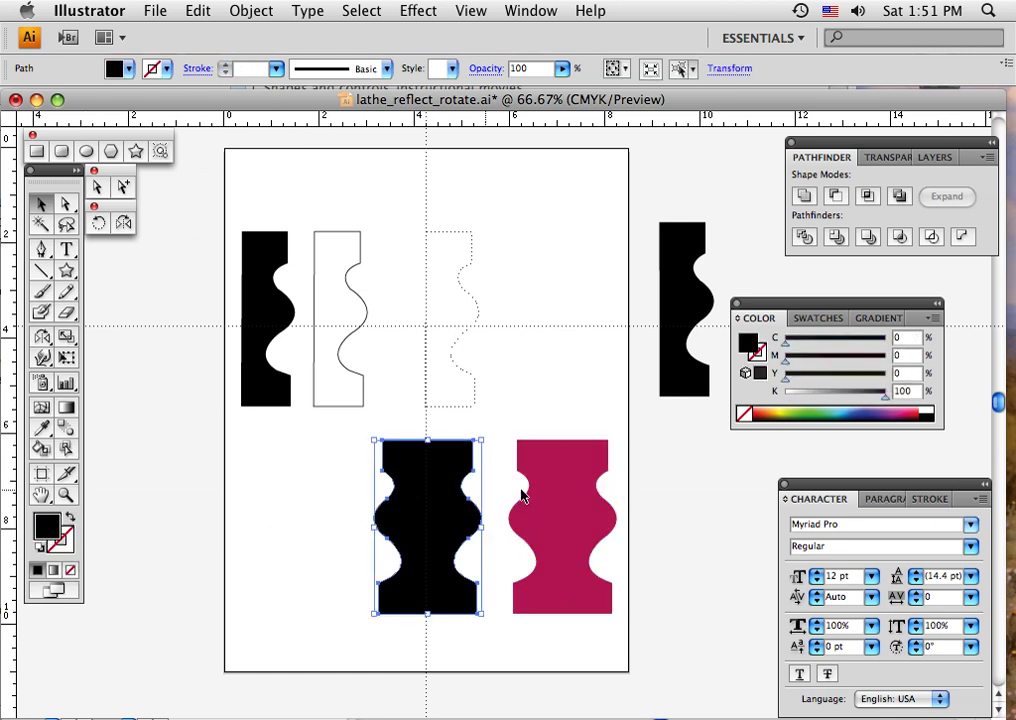
pyautogui.click(558, 494)
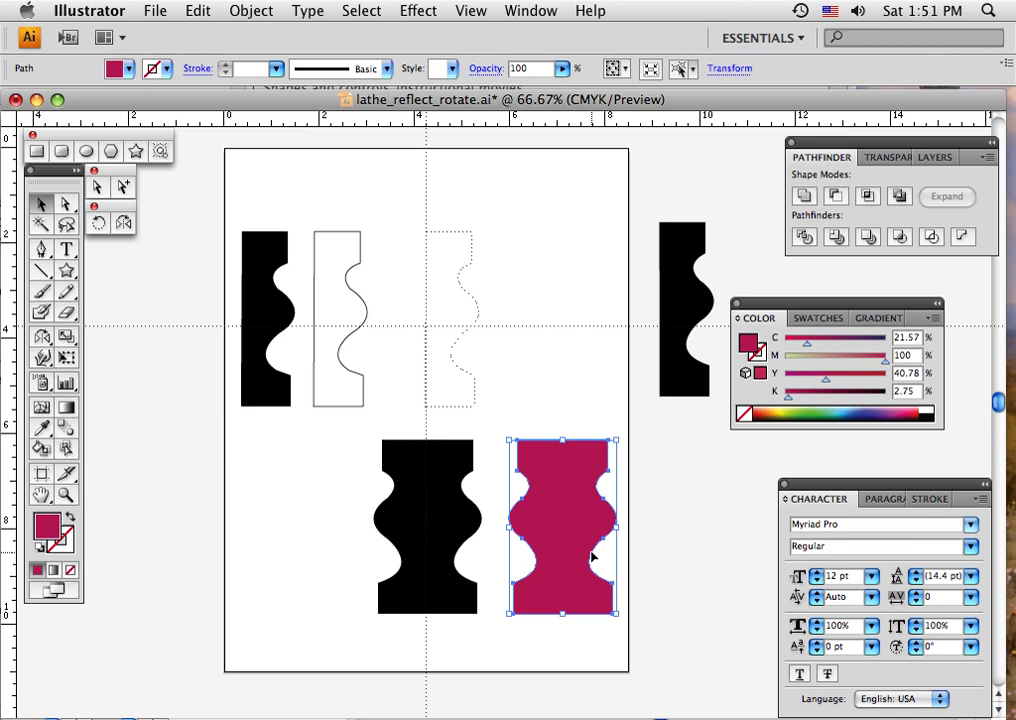
pyautogui.press('Delete')
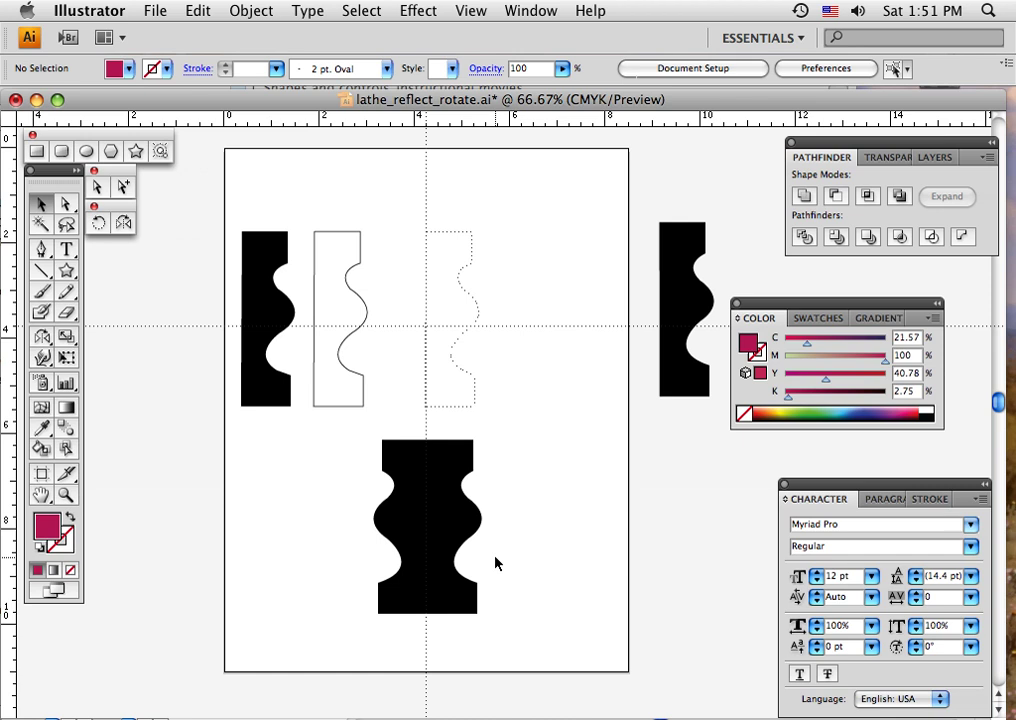
# Step: Clear the black artwork off the artboard, moving the united shape to one side and the black and outlined profiles to the other
pyautogui.click(445, 537)
pyautogui.moveTo(445, 537); pyautogui.dragTo(712, 570)
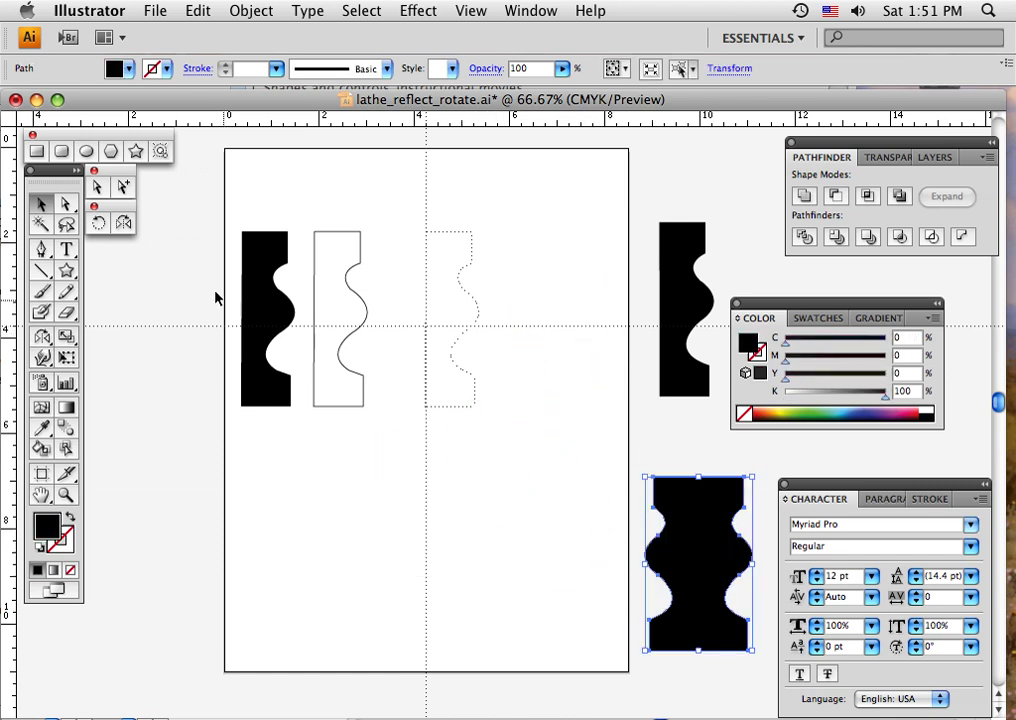
pyautogui.moveTo(215, 282); pyautogui.dragTo(190, 464)
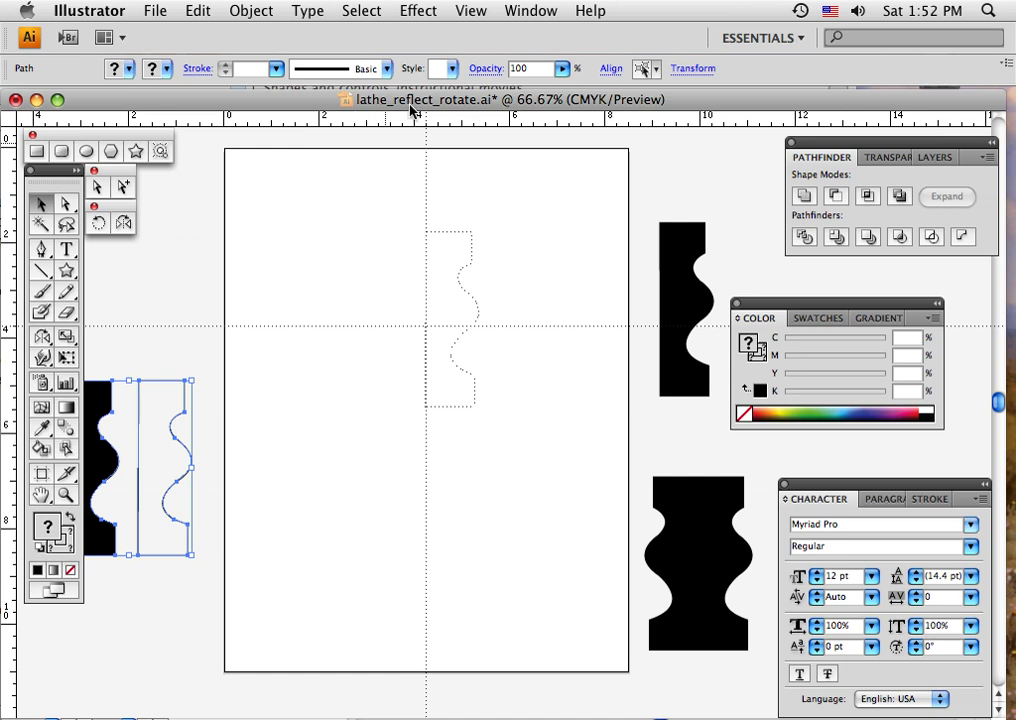
pyautogui.rightClick(481, 262)
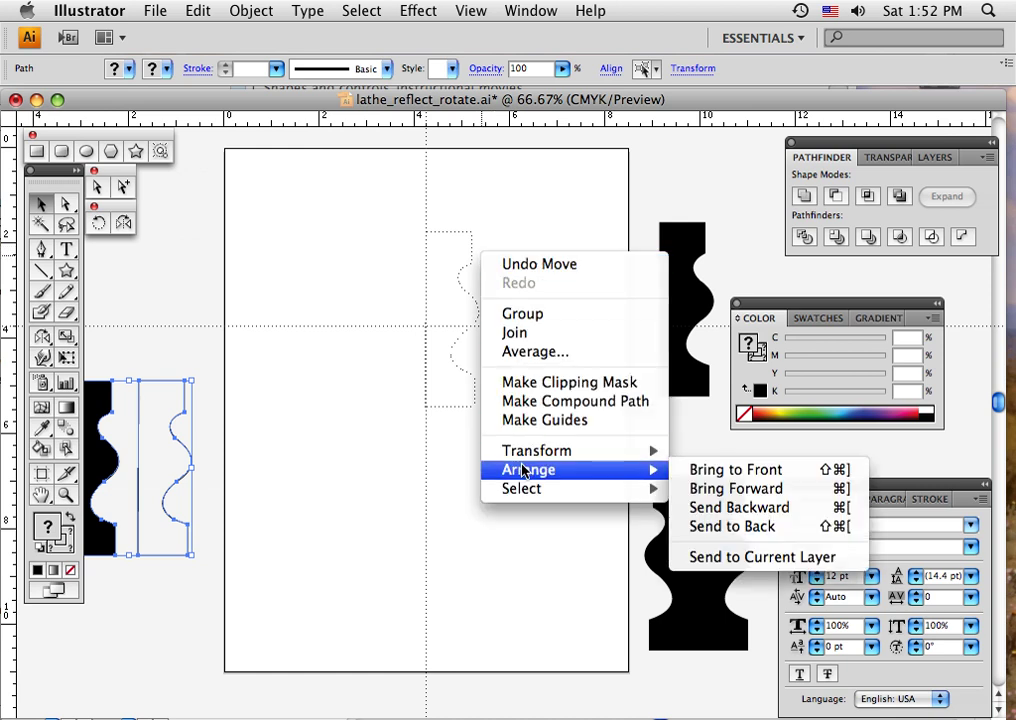
pyautogui.moveTo(580, 450)
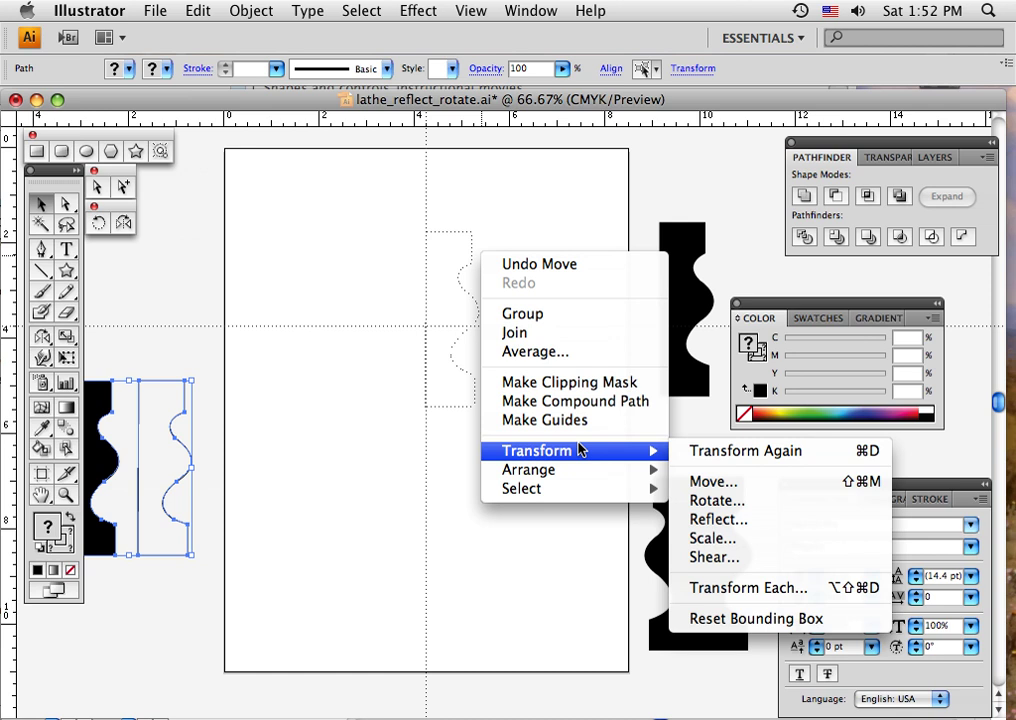
pyautogui.rightClick(547, 234)
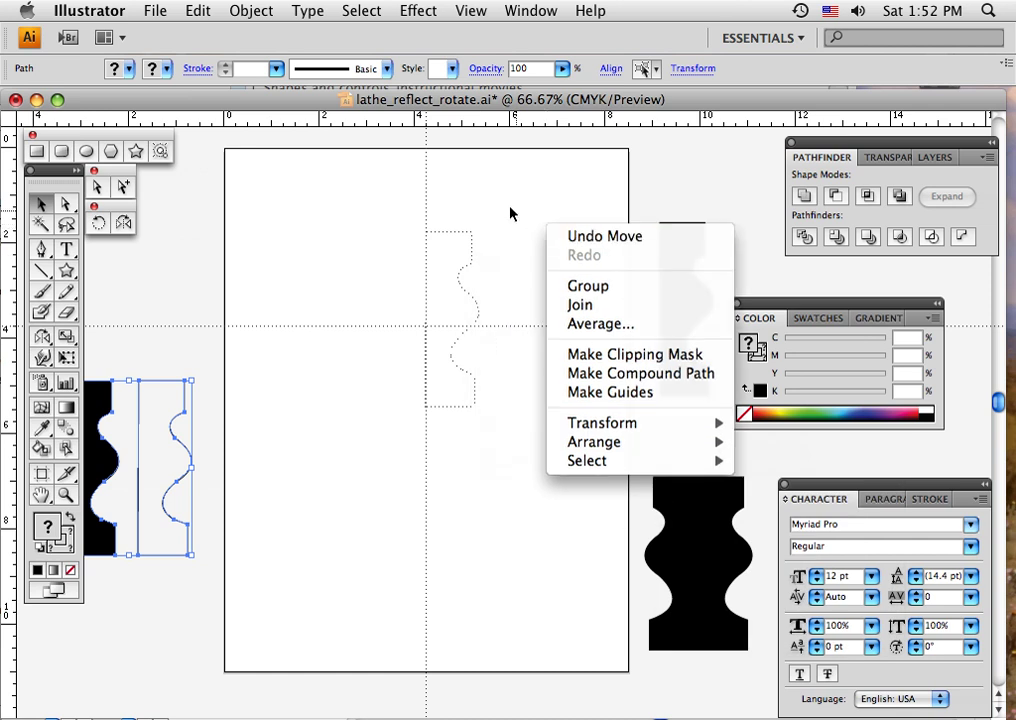
pyautogui.click(508, 211)
# Step: Unlock the guides and move the dotted profile guide off the artboard, below the outlined profile
pyautogui.click(472, 11)
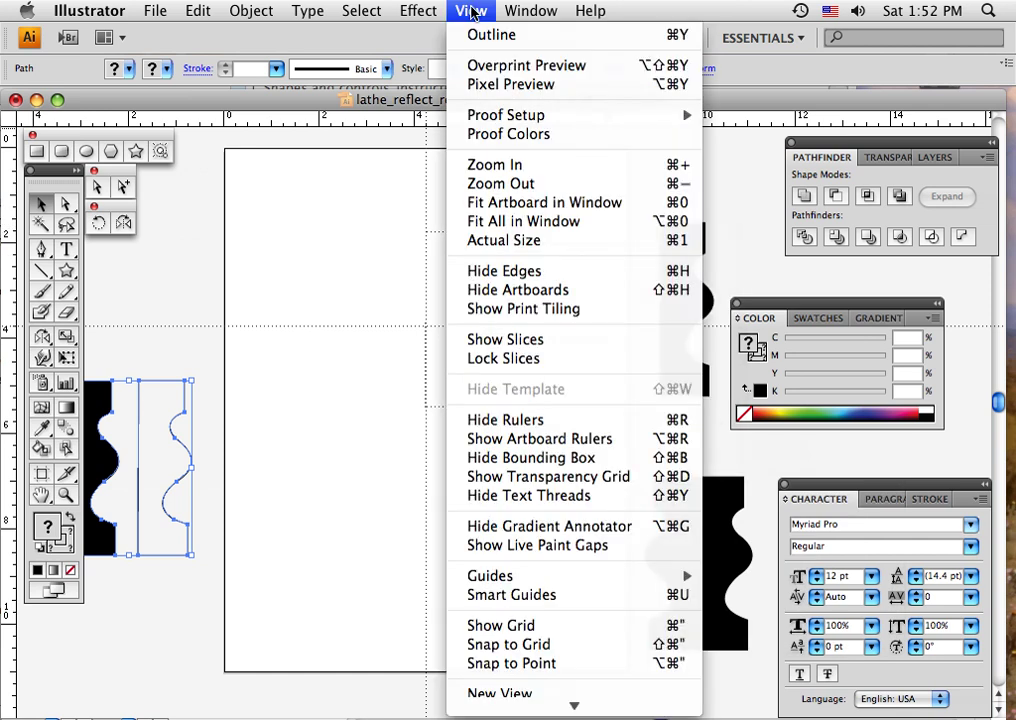
pyautogui.moveTo(535, 577)
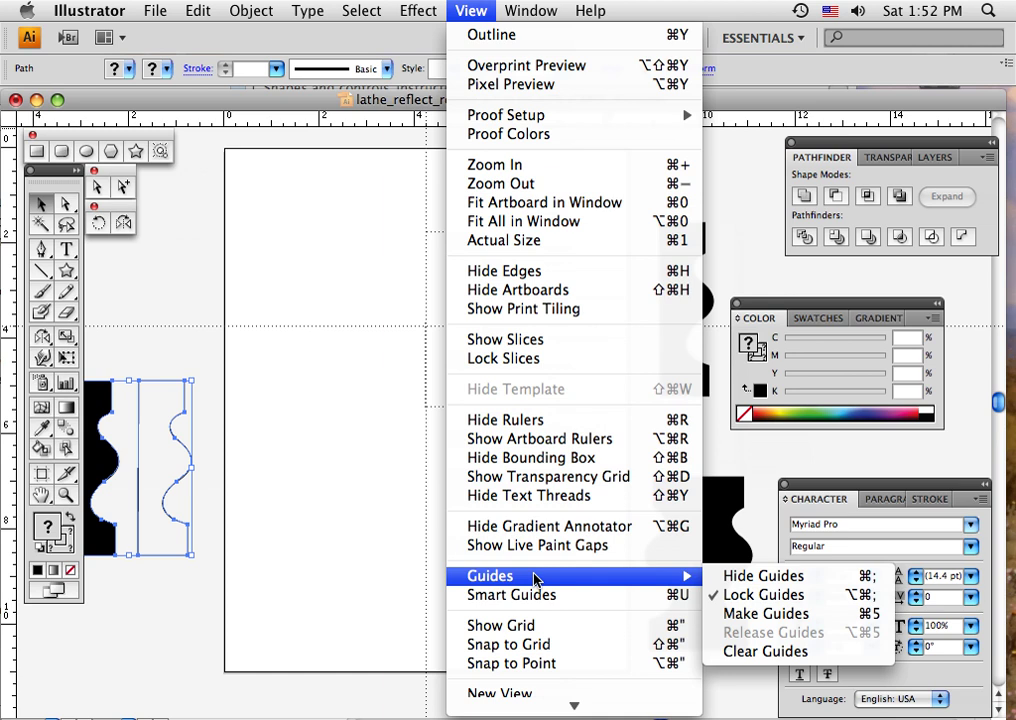
pyautogui.click(759, 600)
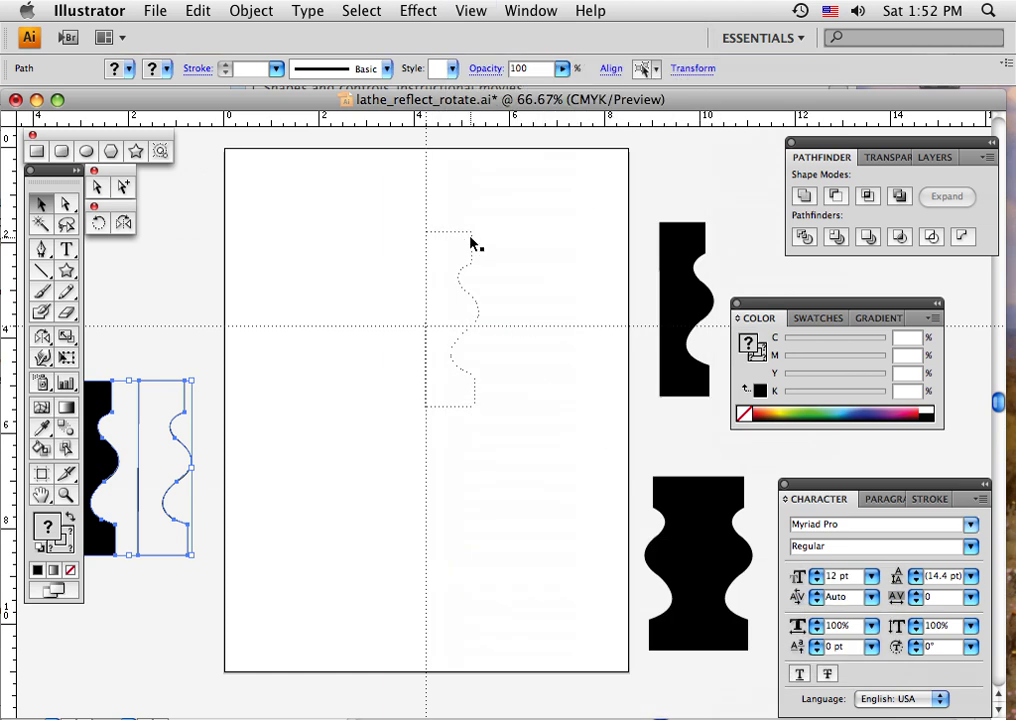
pyautogui.click(472, 242)
pyautogui.moveTo(472, 242)
pyautogui.mouseDown()
pyautogui.moveTo(508, 274)
pyautogui.moveTo(200, 526)
pyautogui.moveTo(181, 594)
pyautogui.mouseUp()
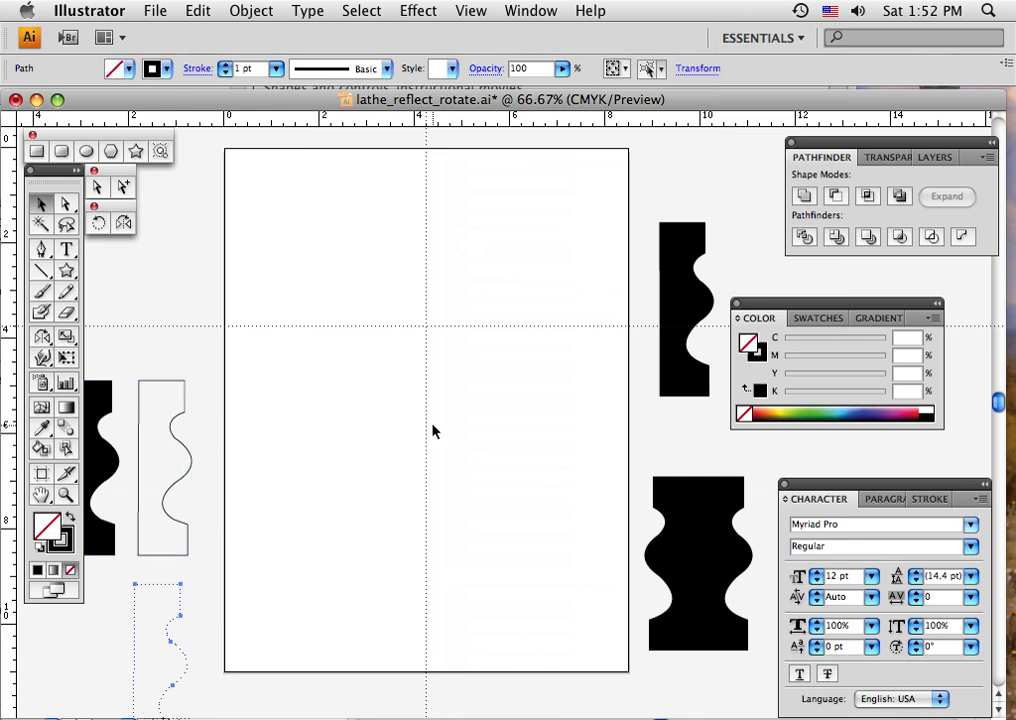
# Step: Lock the guides again
pyautogui.click(471, 12)
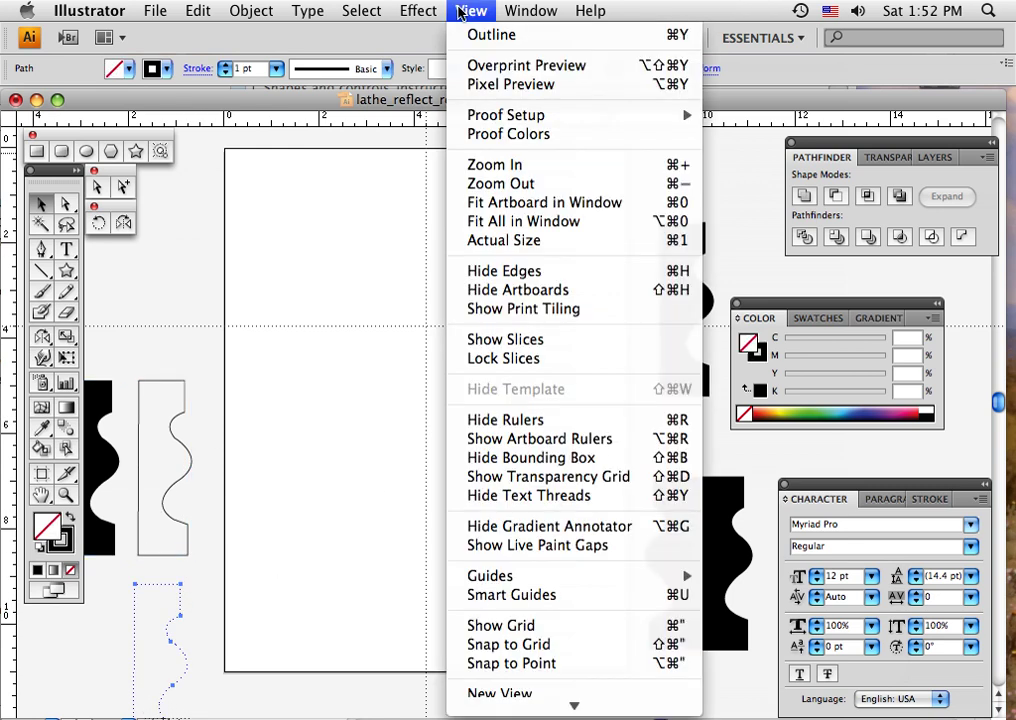
pyautogui.moveTo(505, 576)
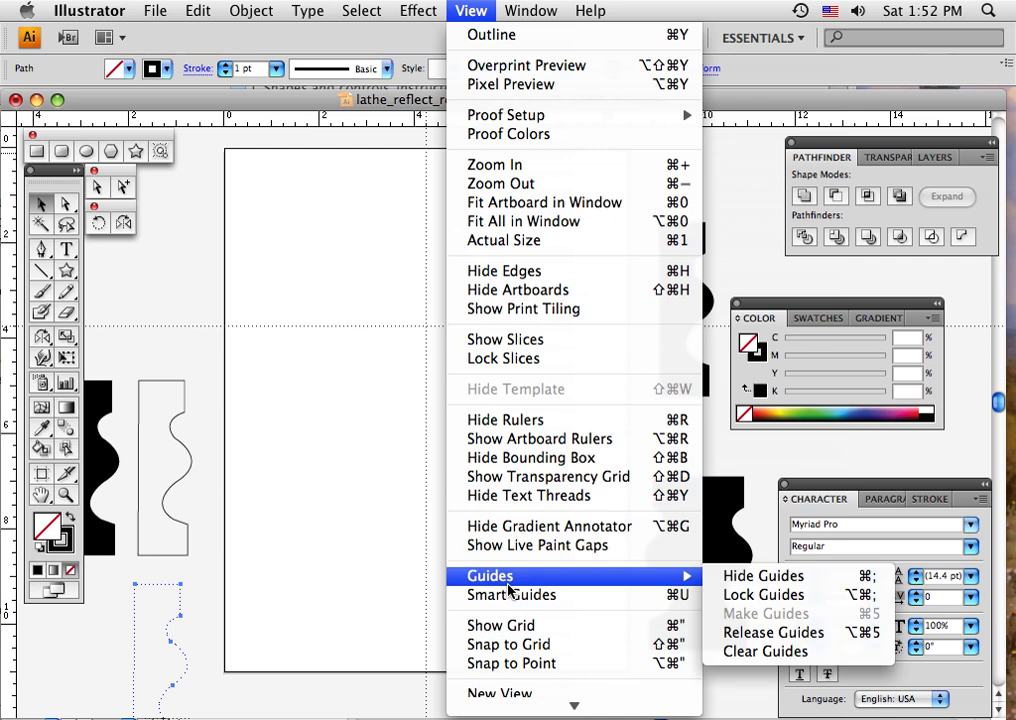
pyautogui.click(765, 595)
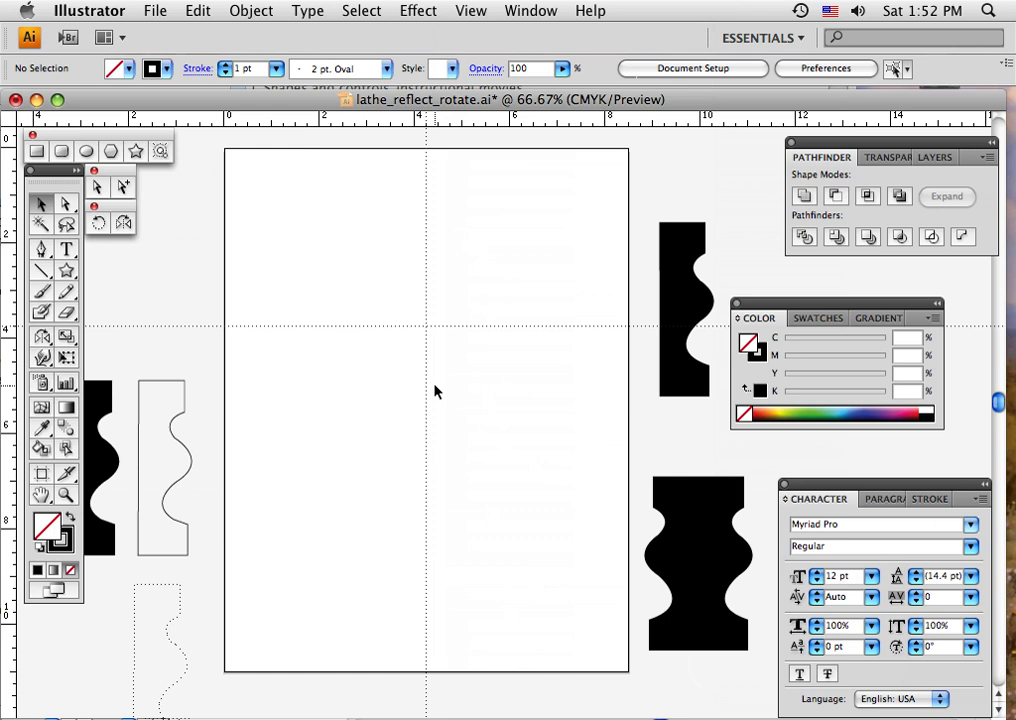
# Step: Draw a narrow upright black rectangle centred on the vertical guide, above the guide intersection near the artboard's upper edge
pyautogui.moveTo(540, 277); pyautogui.dragTo(676, 362)
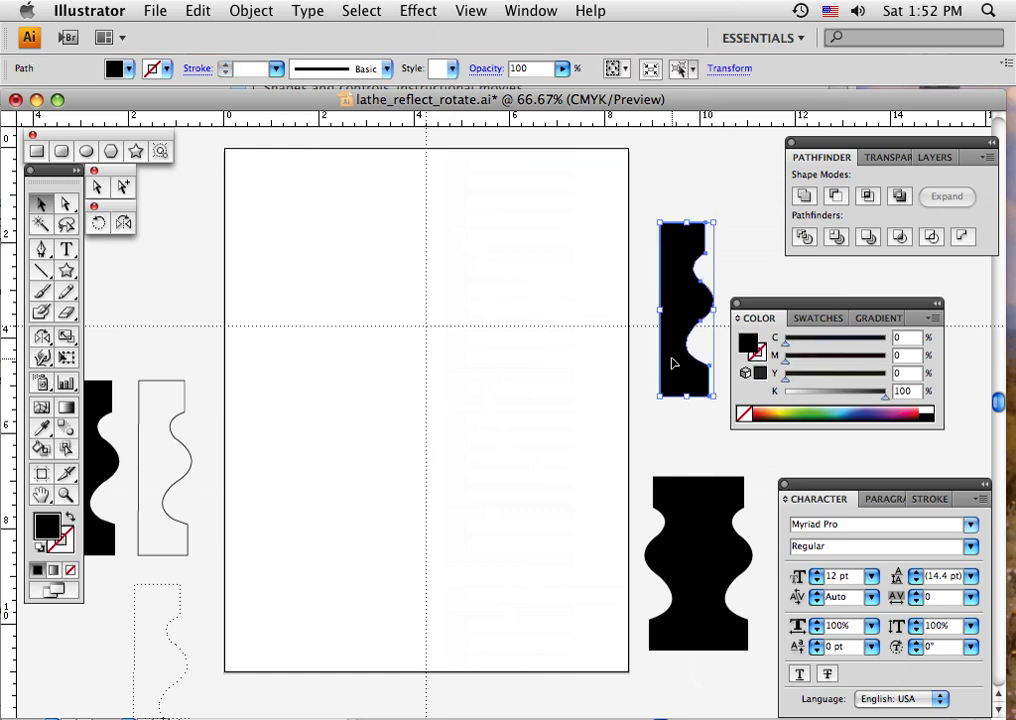
pyautogui.click(505, 305)
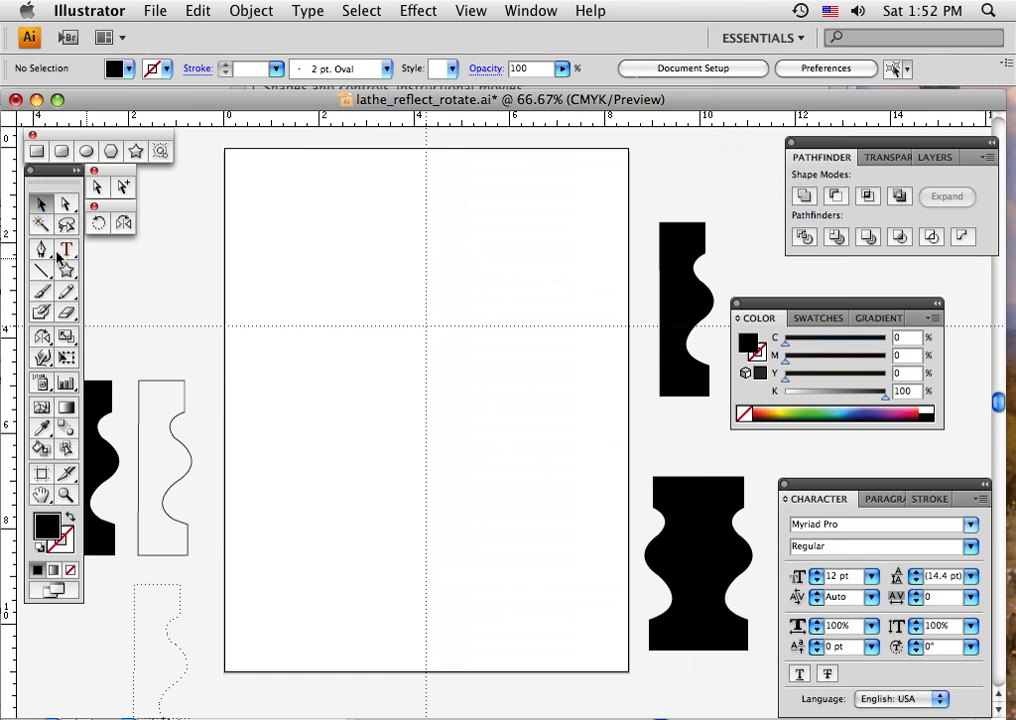
pyautogui.click(37, 151)
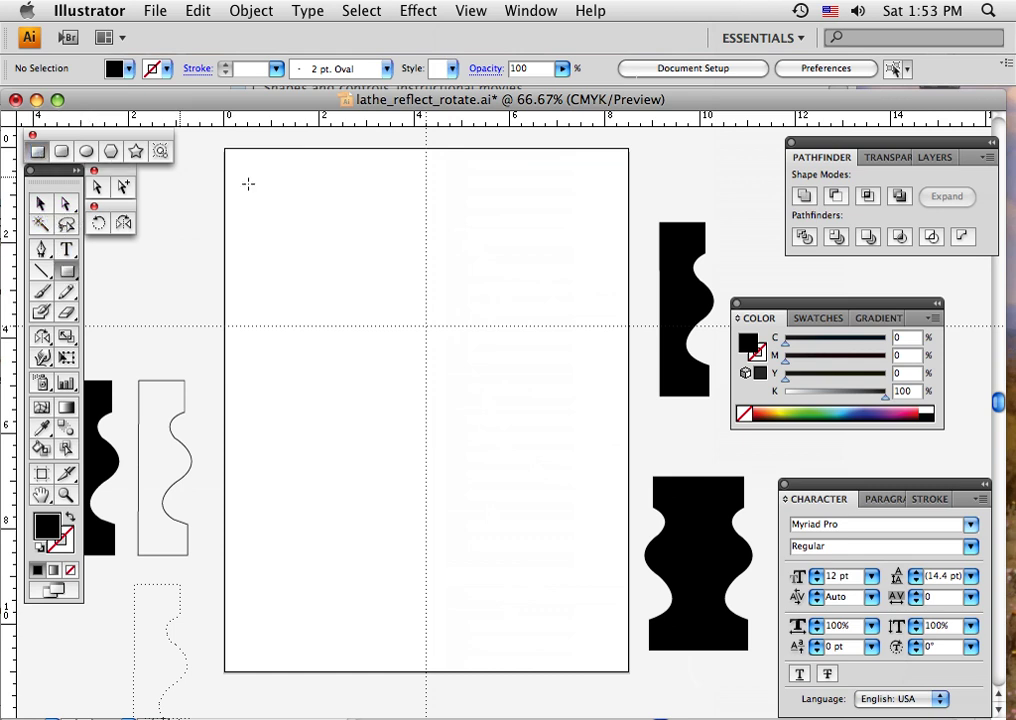
pyautogui.moveTo(418, 195); pyautogui.dragTo(434, 258)
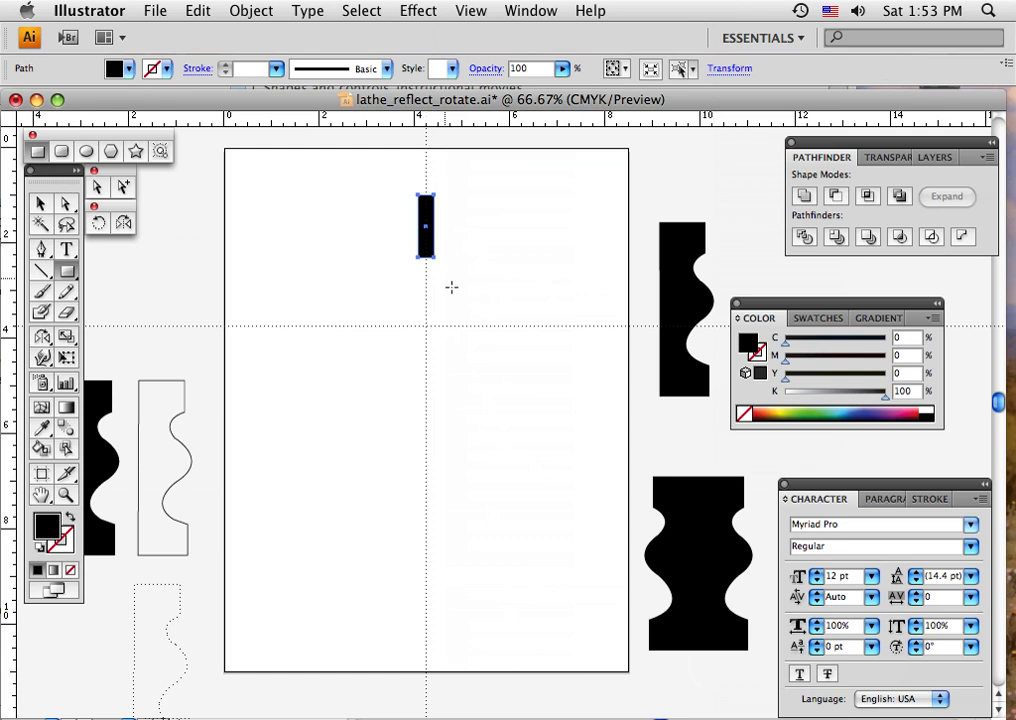
pyautogui.click(41, 203)
pyautogui.click(337, 286)
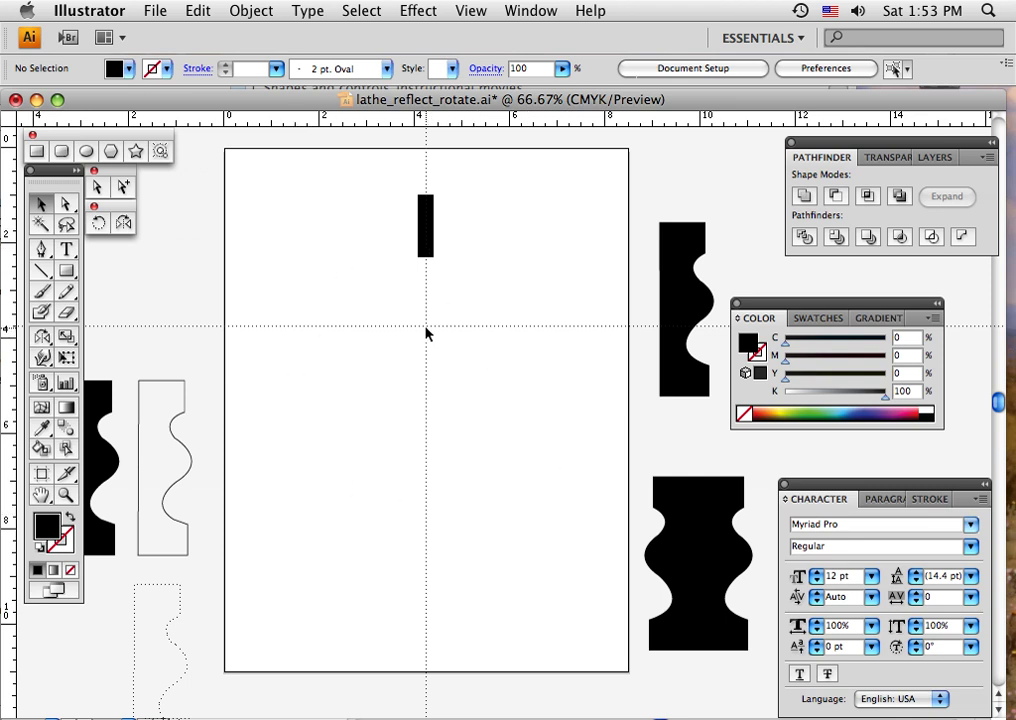
# Step: Rotate a copy of the black rectangle by -45° around the intersection of the two guides
pyautogui.click(429, 227)
pyautogui.click(98, 226)
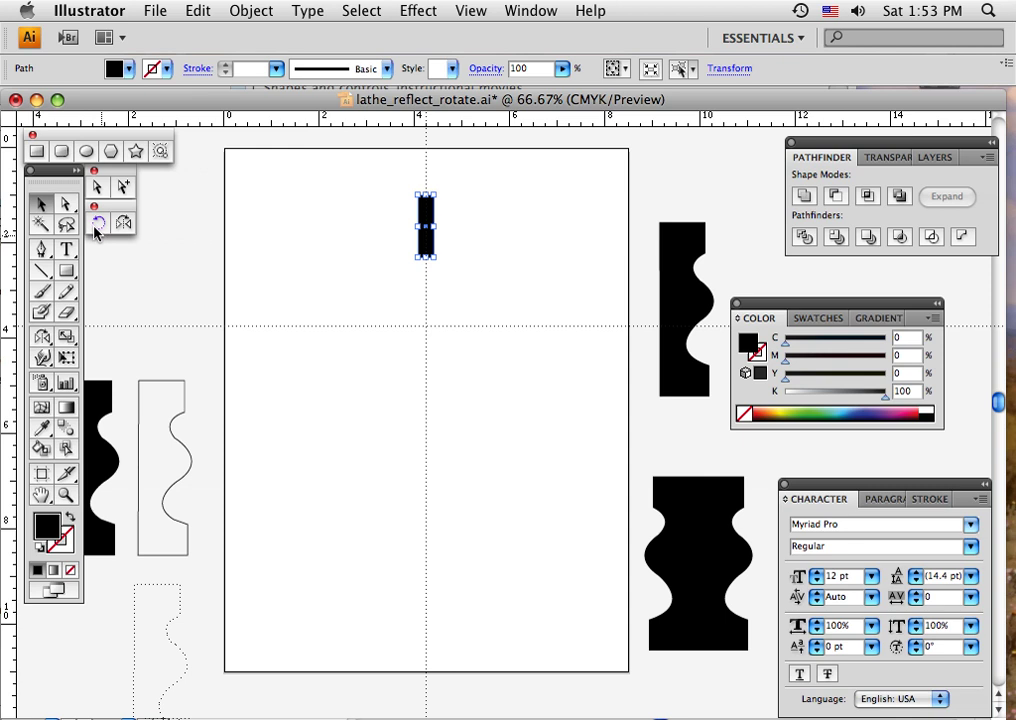
pyautogui.click(100, 229)
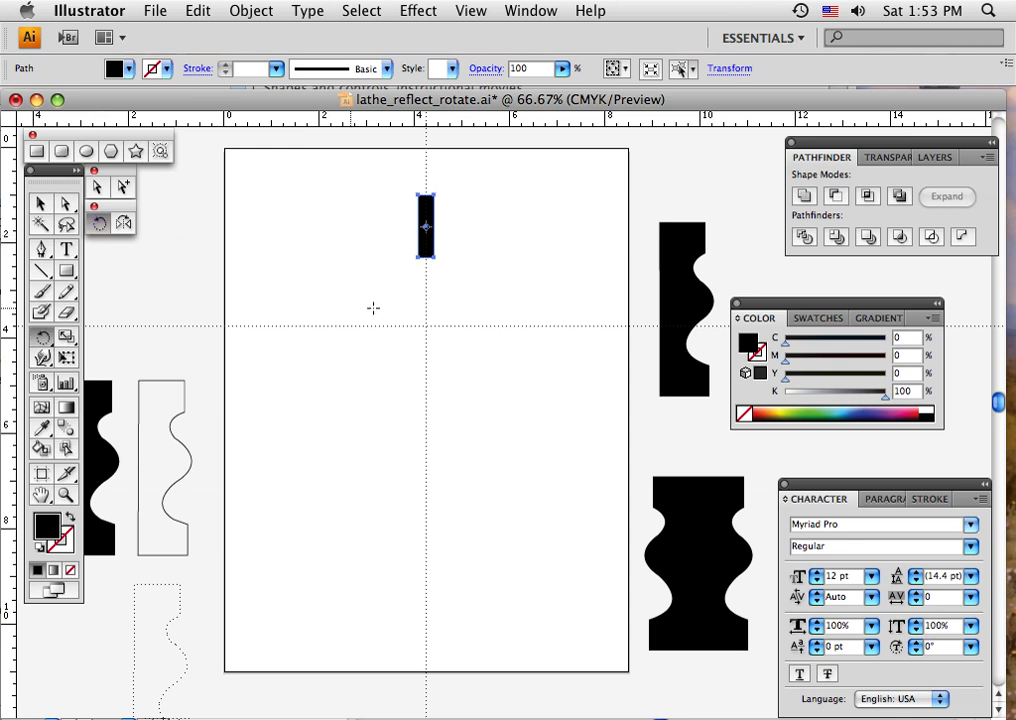
pyautogui.keyDown('alt'); pyautogui.click(425, 326); pyautogui.keyUp('alt')
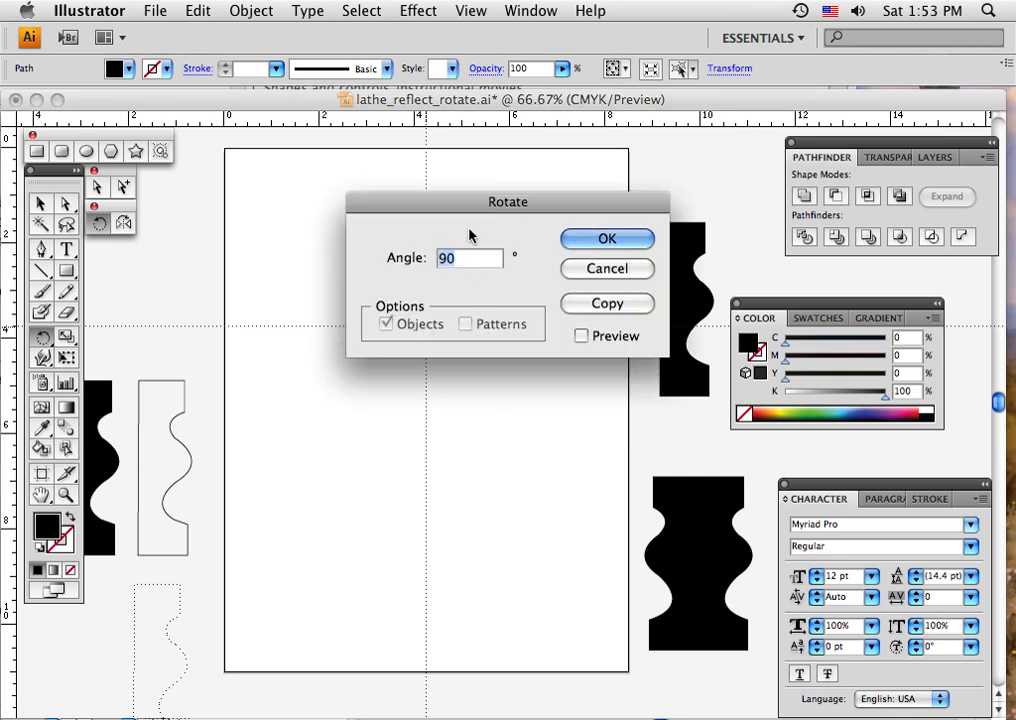
pyautogui.moveTo(472, 209); pyautogui.dragTo(421, 436)
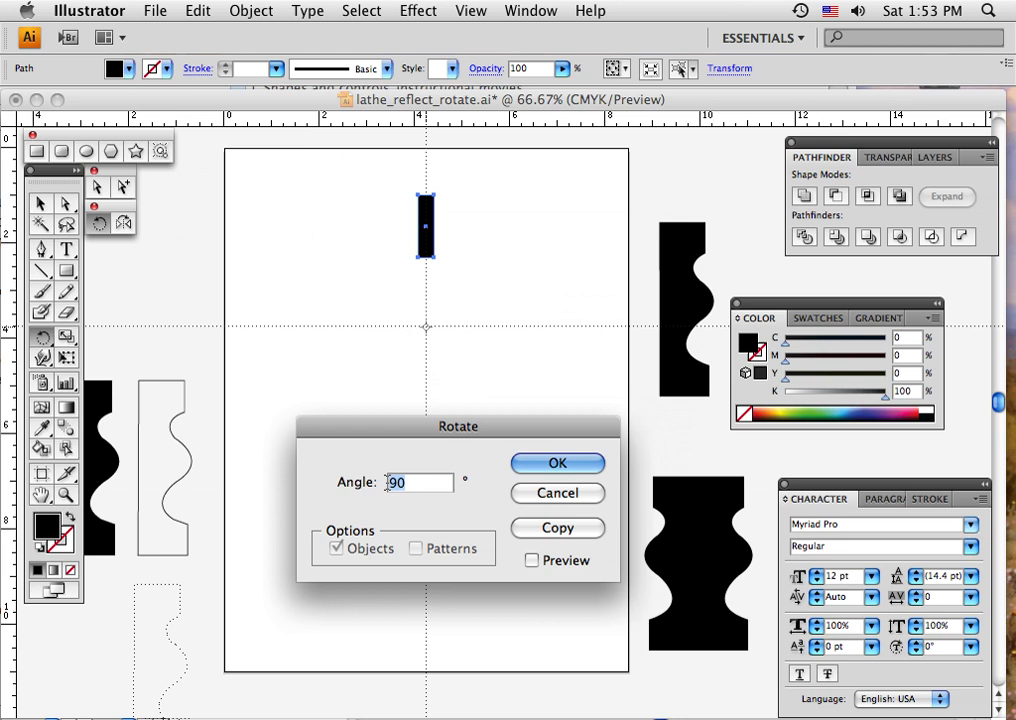
pyautogui.write('45')
pyautogui.moveTo(516, 425); pyautogui.dragTo(515, 462)
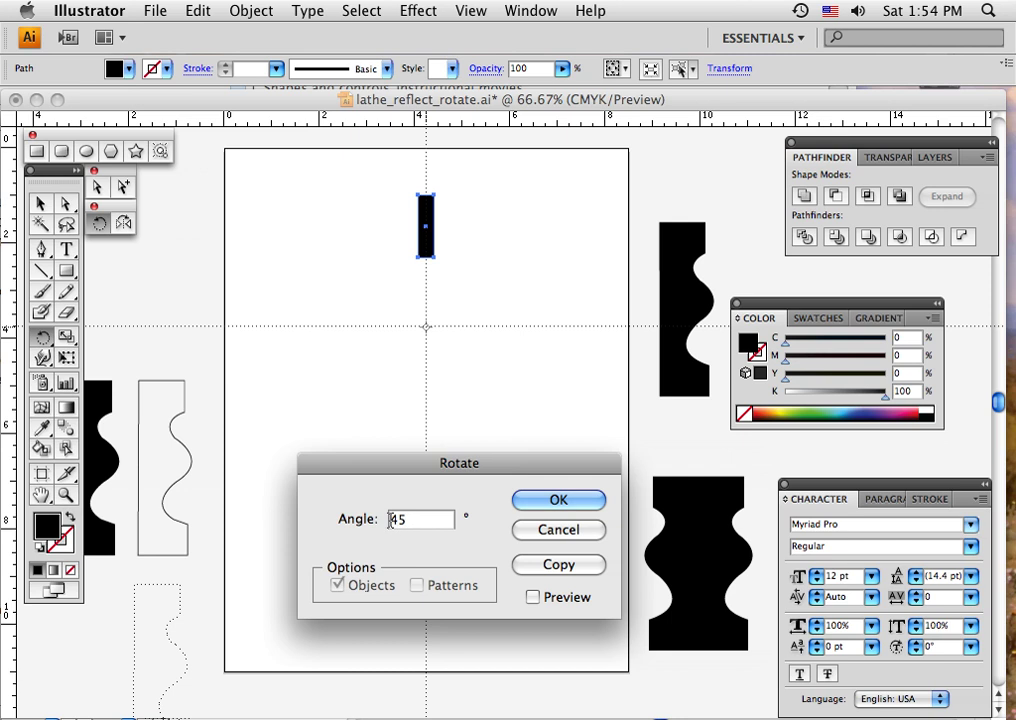
pyautogui.write('-')
pyautogui.moveTo(492, 463); pyautogui.dragTo(476, 489)
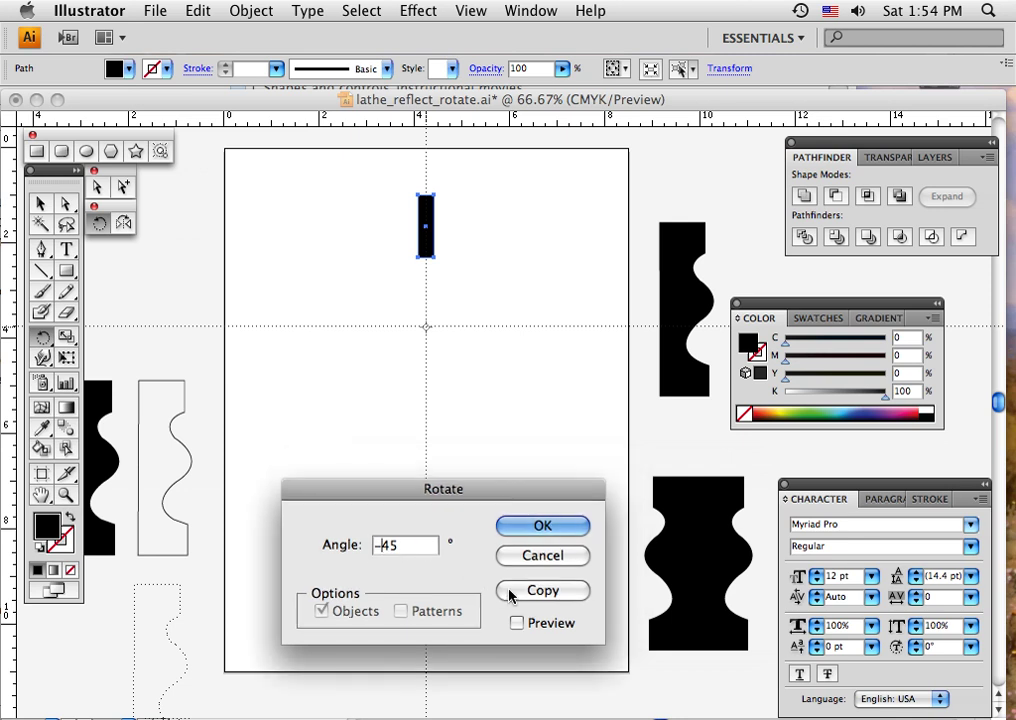
pyautogui.click(542, 590)
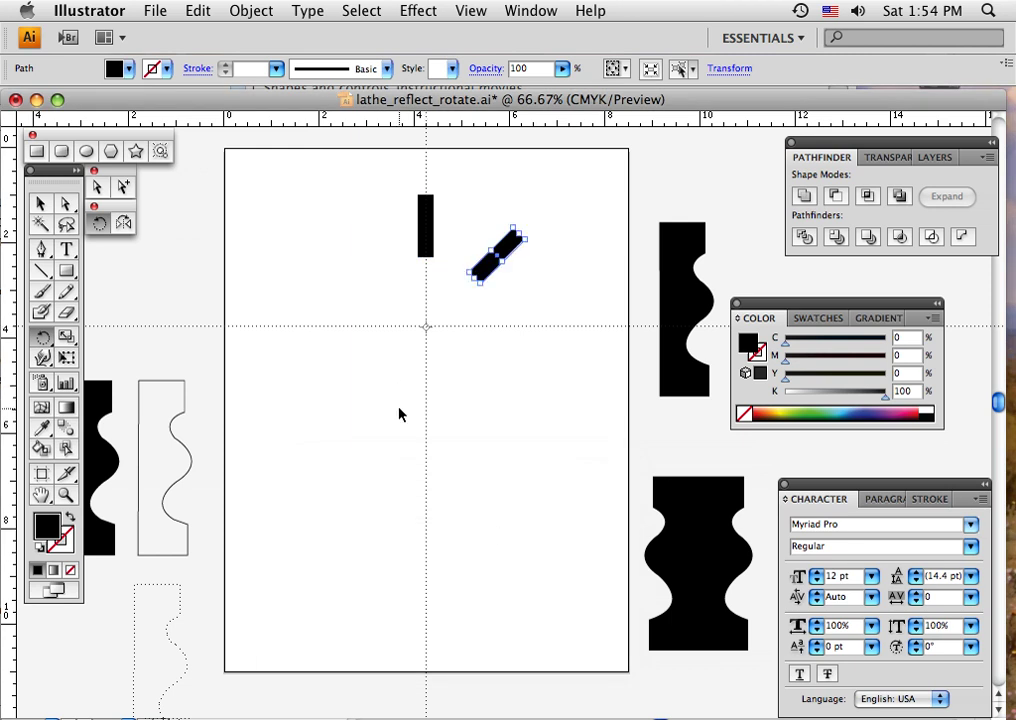
# Step: Repeat the rotated rectangle copy around the guide intersection until eight rectangles complete the circle
pyautogui.press('super+d')
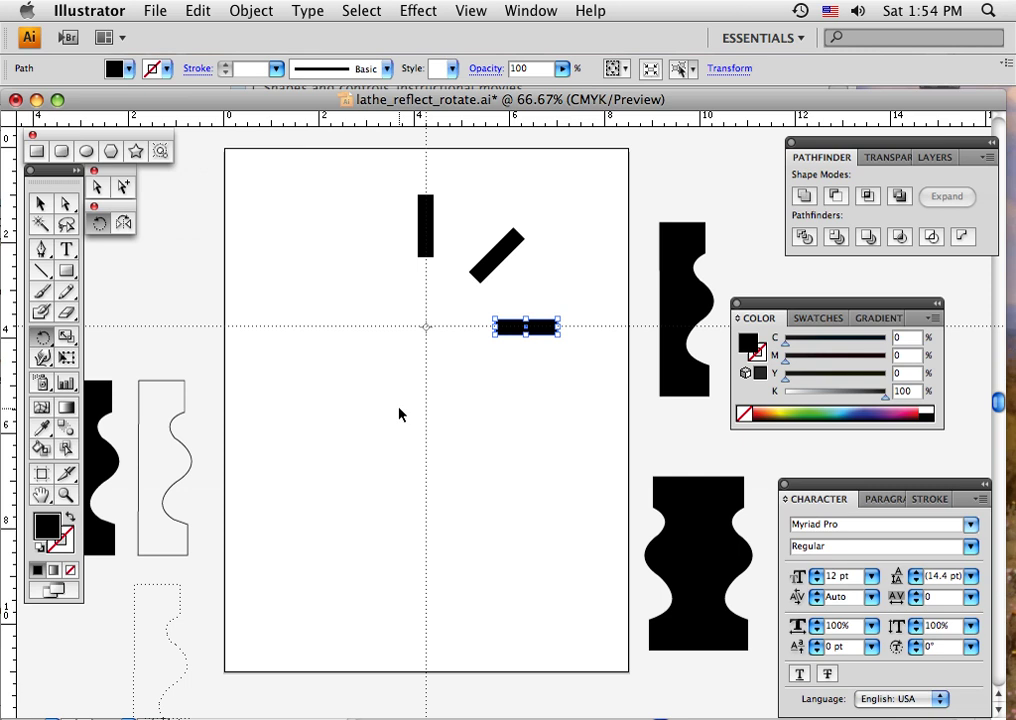
pyautogui.press('super+d')
pyautogui.press('super+d')
pyautogui.press('super+d')
pyautogui.press('super+d')
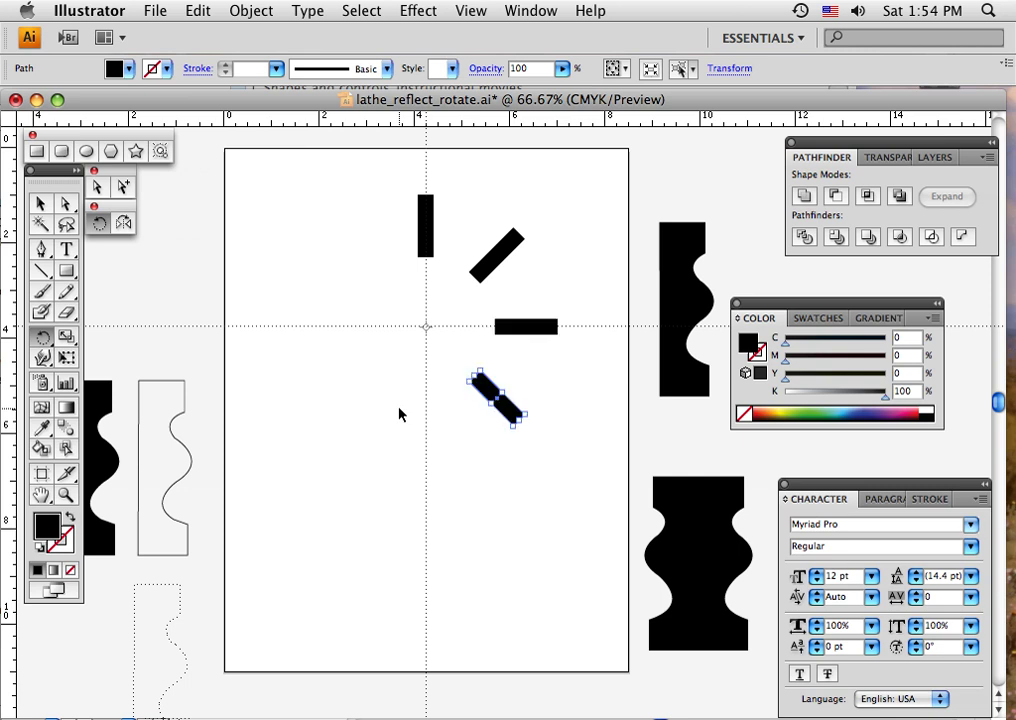
pyautogui.press('super+d')
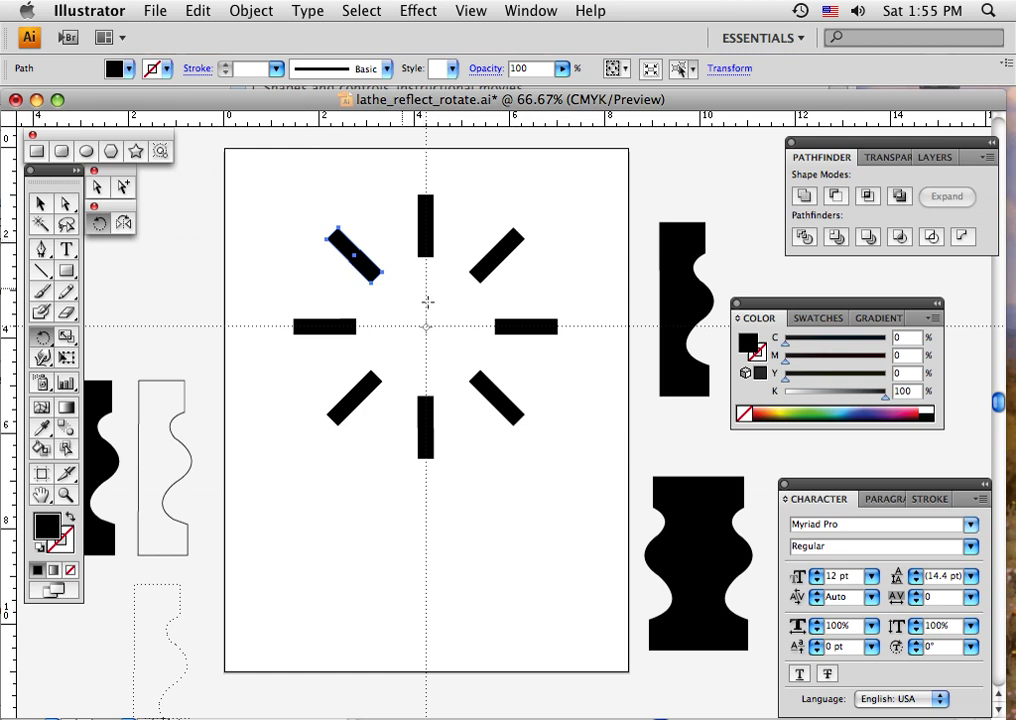
pyautogui.click(41, 203)
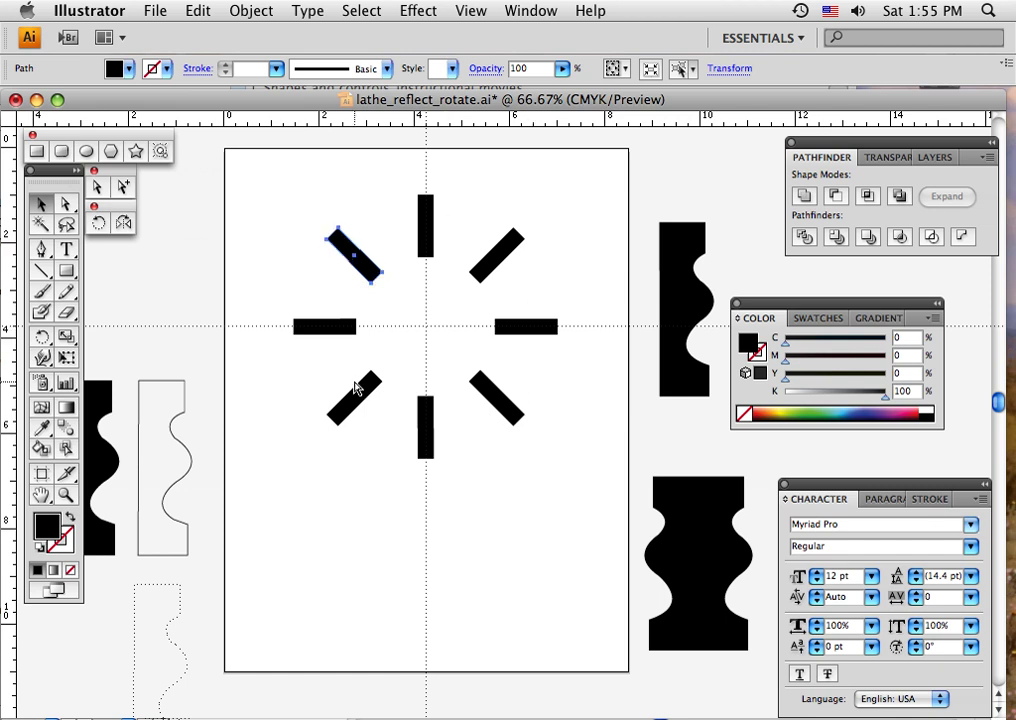
# Step: Undo all the rotated rectangle copies, back to the single upright rectangle on the vertical guide
pyautogui.press('super+z')
pyautogui.press('super+z')
pyautogui.press('super+z')
pyautogui.press('super+z')
pyautogui.press('super+z')
pyautogui.press('super+z')
pyautogui.press('super+z')
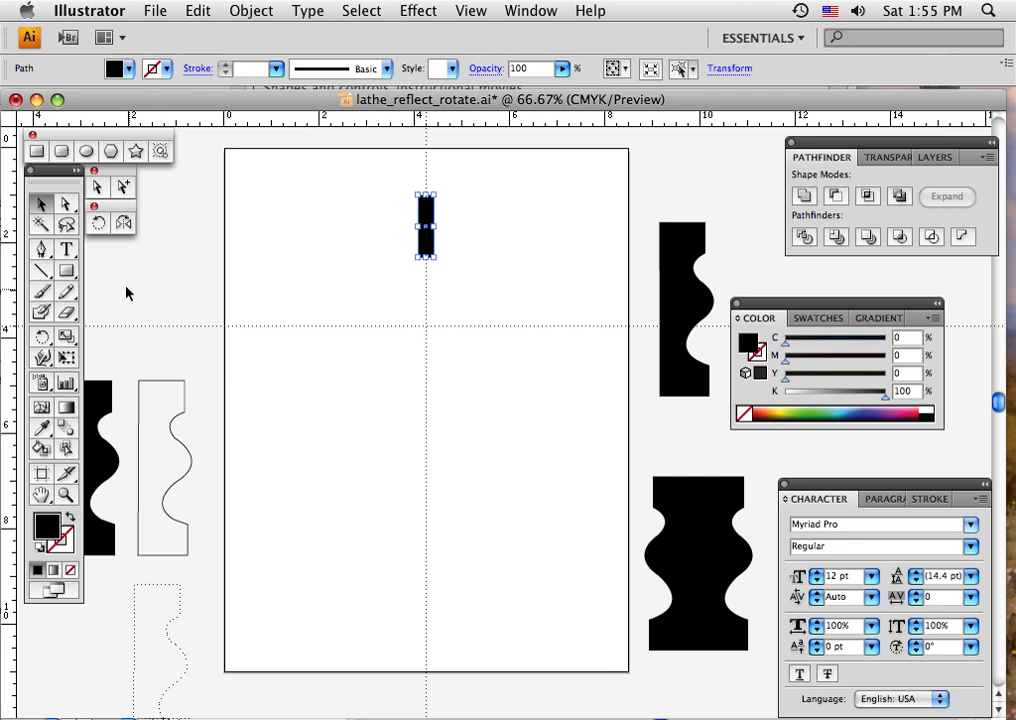
# Step: Rotate a copy of the upright rectangle by -21.18° around the intersection of the two guides
pyautogui.click(98, 222)
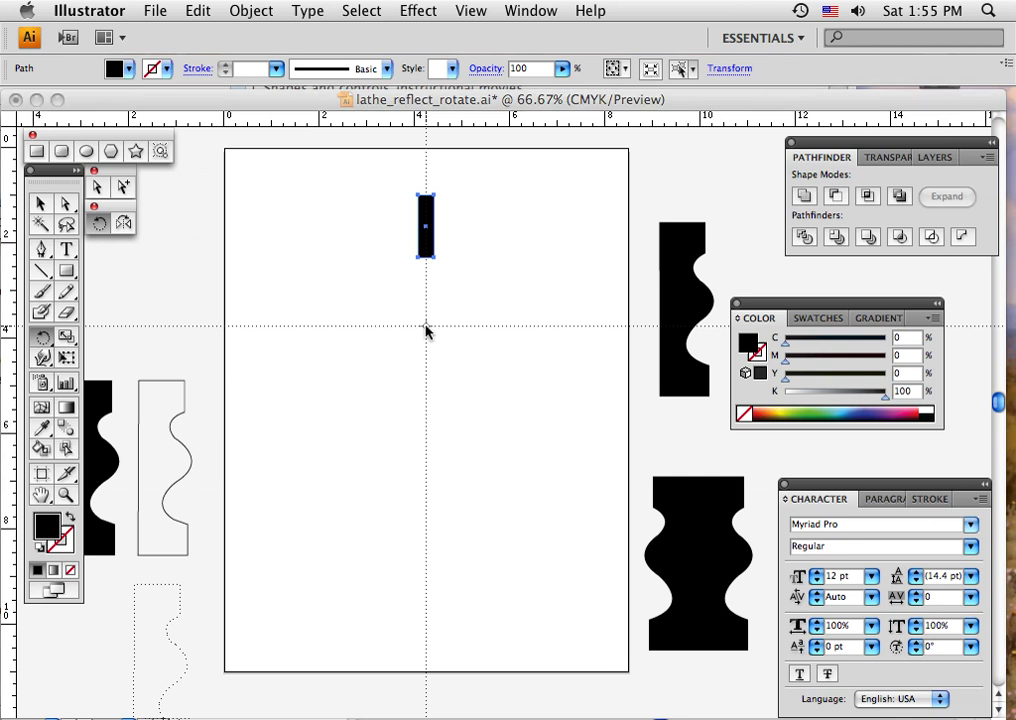
pyautogui.keyDown('alt'); pyautogui.click(426, 325); pyautogui.keyUp('alt')
pyautogui.moveTo(476, 209); pyautogui.dragTo(426, 432)
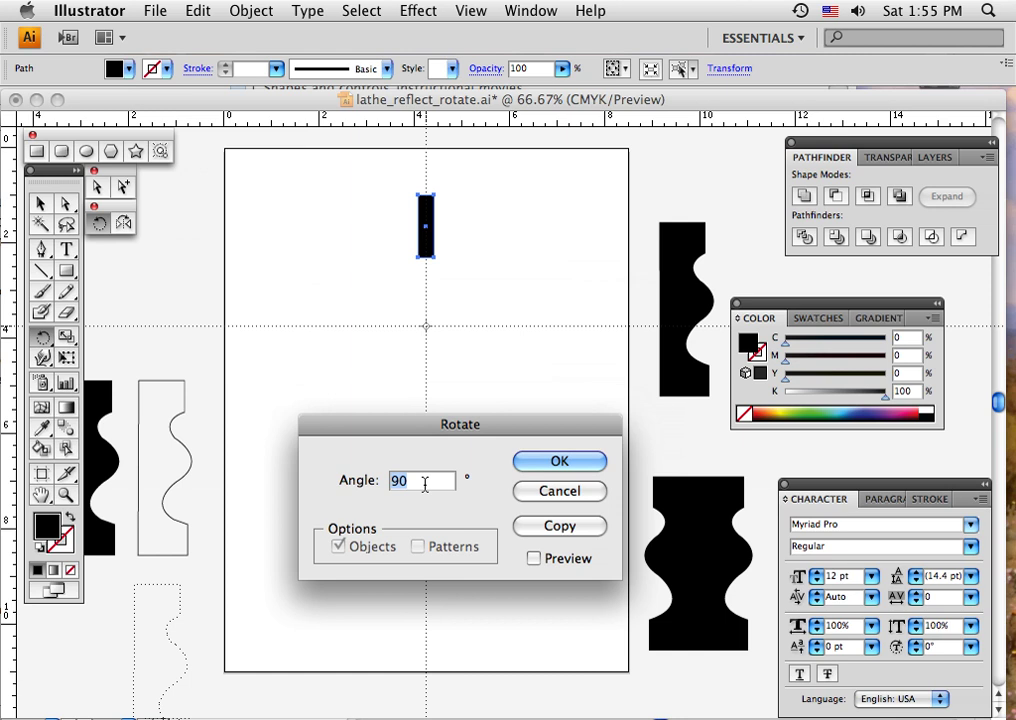
pyautogui.write('-')
pyautogui.write('21.18')
pyautogui.click(547, 529)
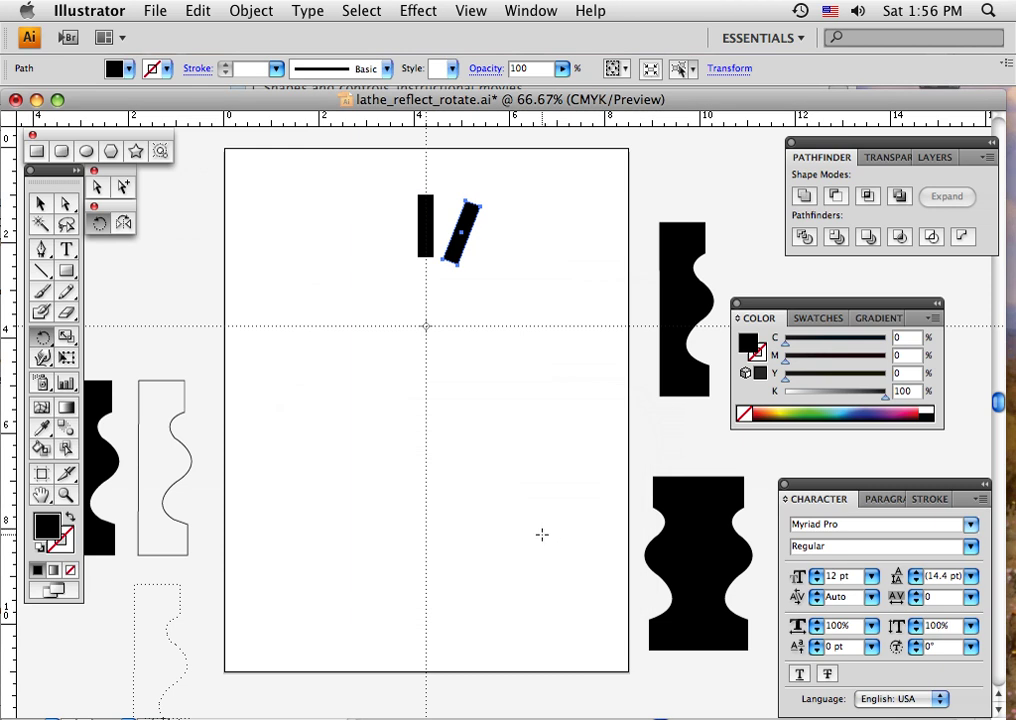
# Step: Repeat the -21.18° rotated copy until seventeen rectangles form a complete ring around the guide intersection
pyautogui.hotkey('ctrl', 'd')
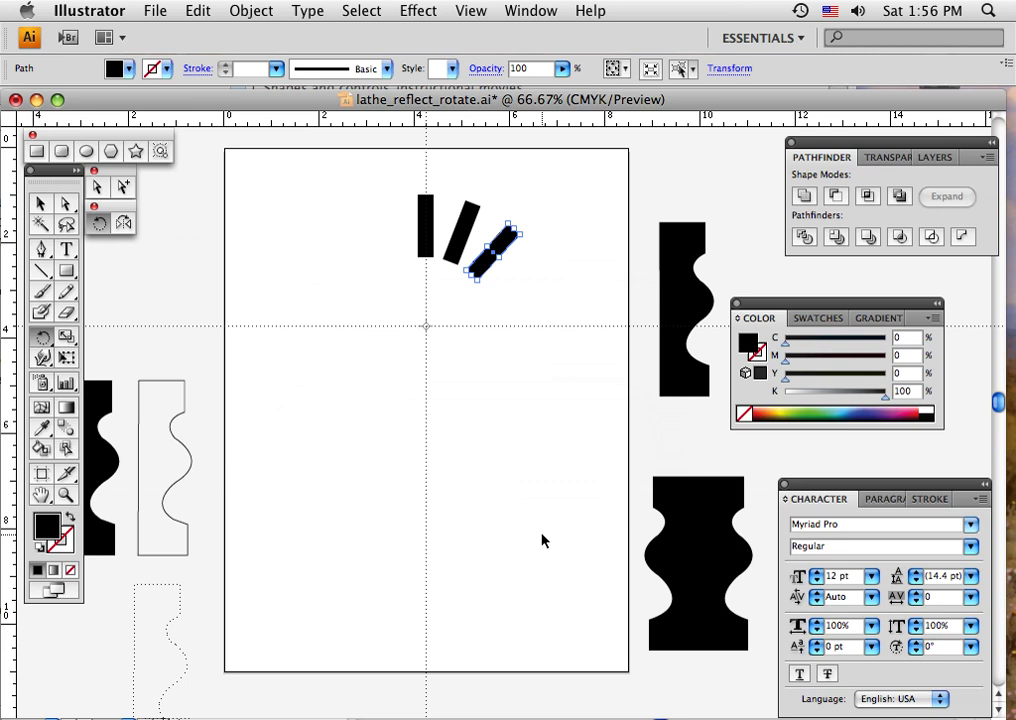
pyautogui.hotkey('ctrl', 'd')
pyautogui.hotkey('ctrl', 'd')
pyautogui.hotkey('ctrl', 'd')
pyautogui.hotkey('ctrl', 'd')
pyautogui.hotkey('ctrl', 'd')
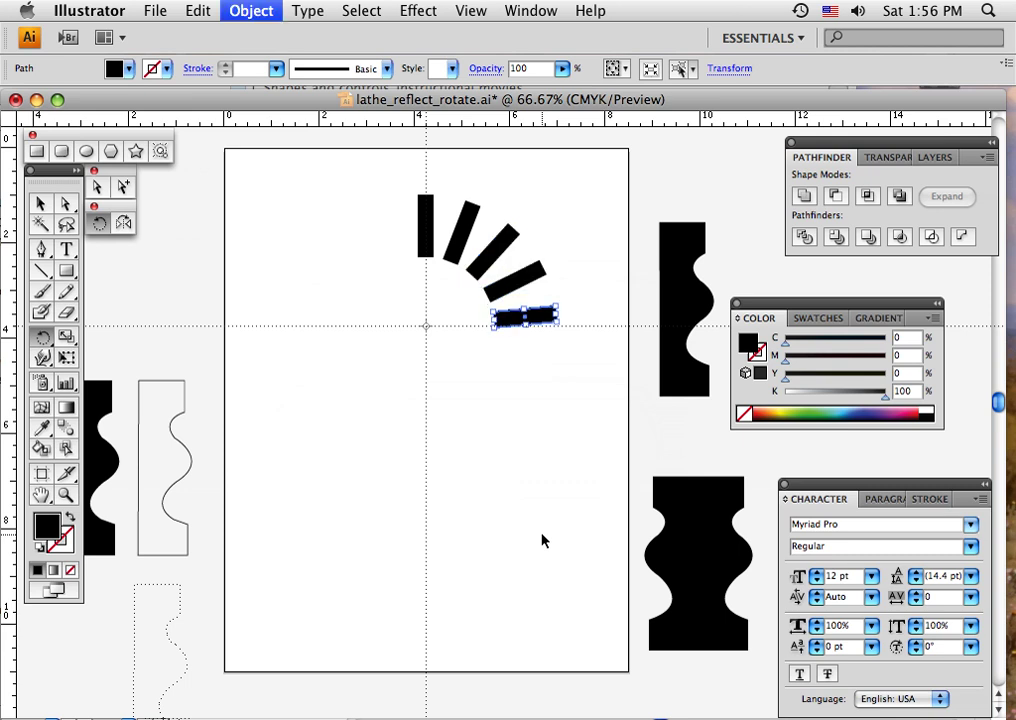
pyautogui.hotkey('ctrl', 'd')
pyautogui.hotkey('ctrl', 'd')
pyautogui.hotkey('ctrl', 'd')
pyautogui.hotkey('ctrl', 'd')
pyautogui.hotkey('ctrl', 'd')
pyautogui.hotkey('ctrl', 'd')
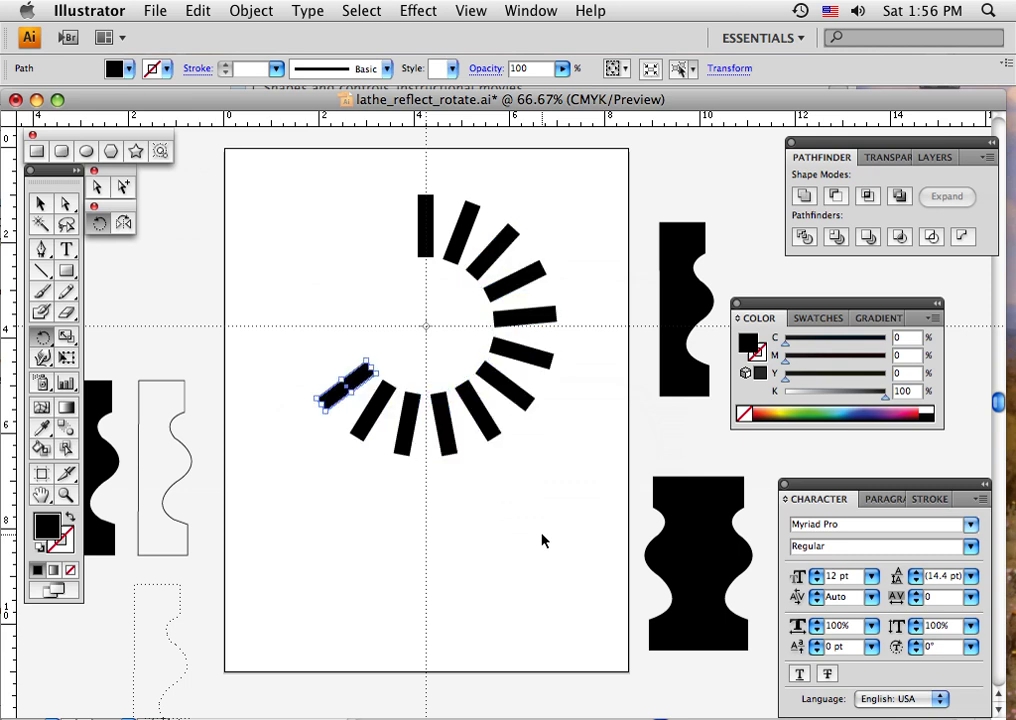
pyautogui.hotkey('ctrl', 'd')
pyautogui.hotkey('ctrl', 'd')
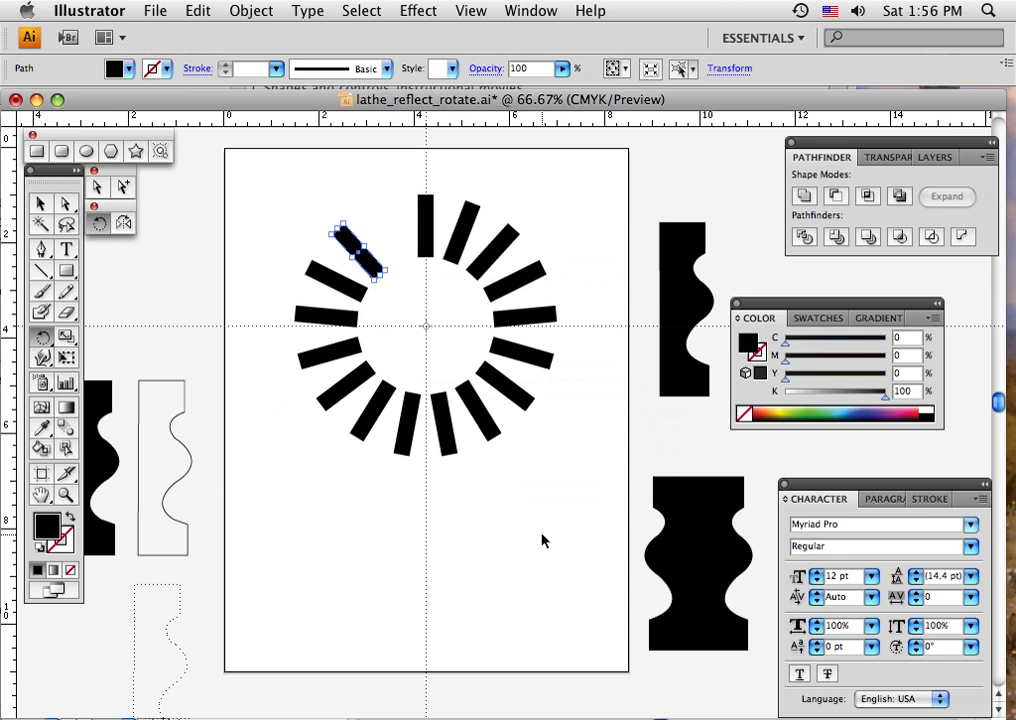
pyautogui.press('v')
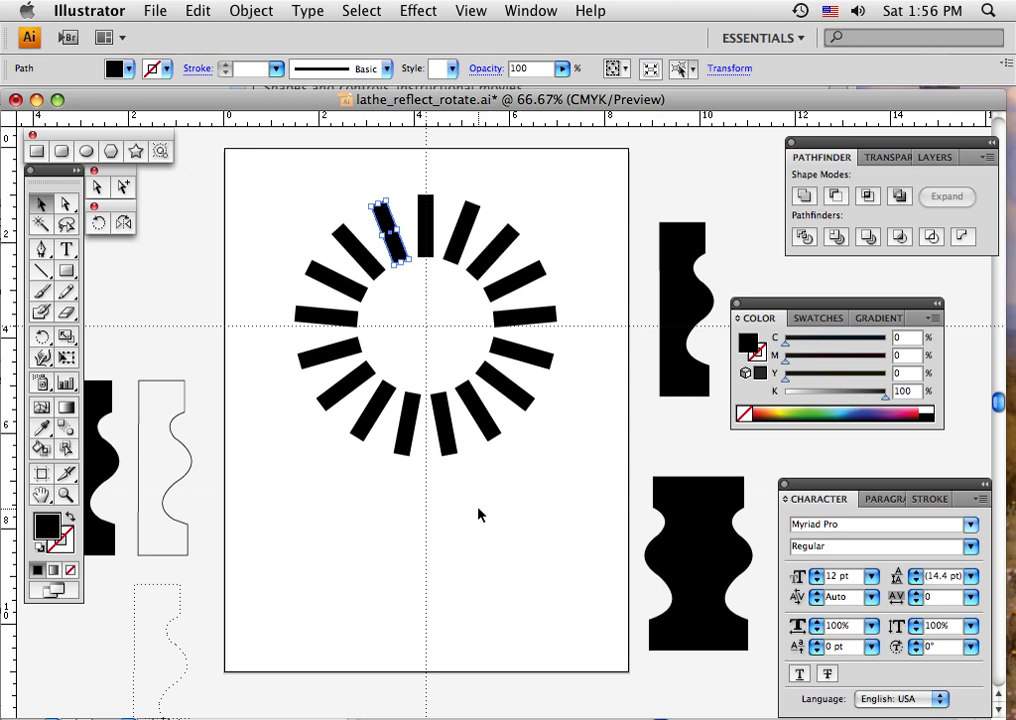
# Step: Undo the whole seventeen-rectangle ring, back to the single upright rectangle
pyautogui.press('super+z')
pyautogui.press('super+z')
pyautogui.press('super+z')
pyautogui.press('super+z')
pyautogui.press('super+z')
pyautogui.press('super+z')
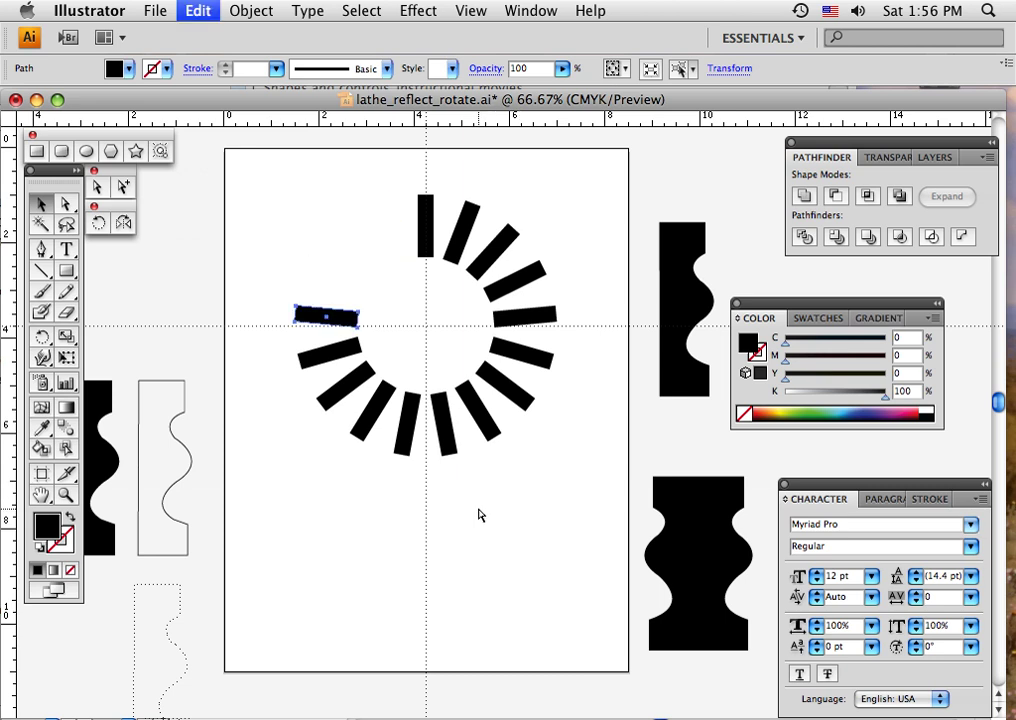
pyautogui.press('super+z')
pyautogui.press('super+z')
pyautogui.press('super+z')
pyautogui.press('super+z')
pyautogui.press('super+z')
pyautogui.press('super+z')
pyautogui.press('super+z')
pyautogui.press('super+z')
pyautogui.press('super+z')
pyautogui.press('super+z')
pyautogui.press('super+z')
pyautogui.press('super+z')
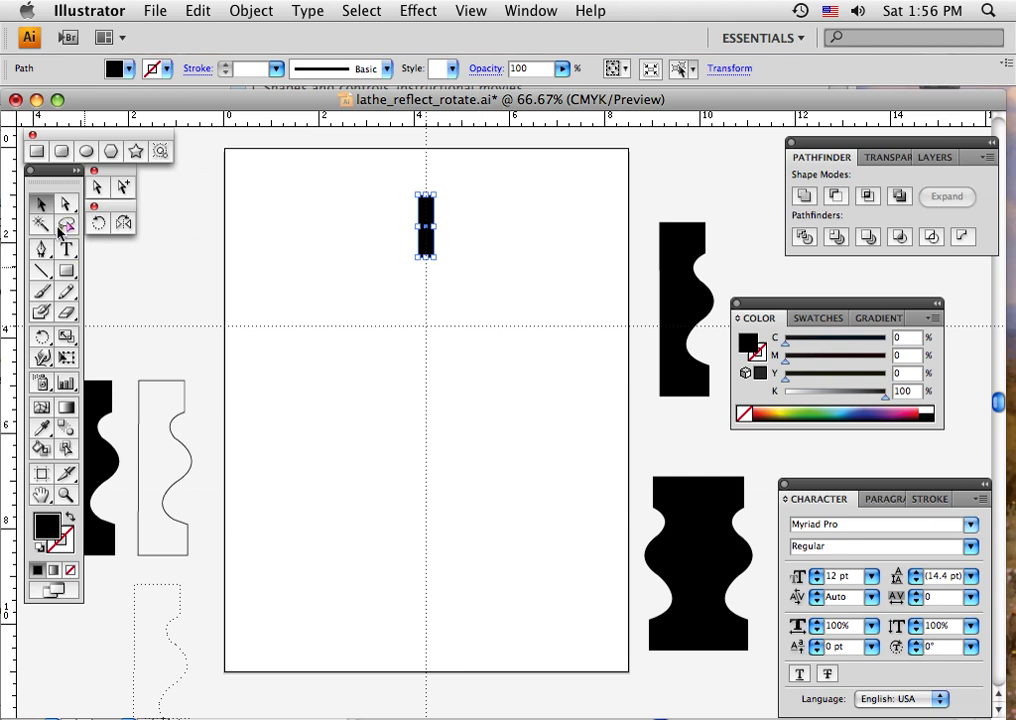
# Step: Draw a small black circle centred on the vertical guide, just above the upright rectangle
pyautogui.click(87, 151)
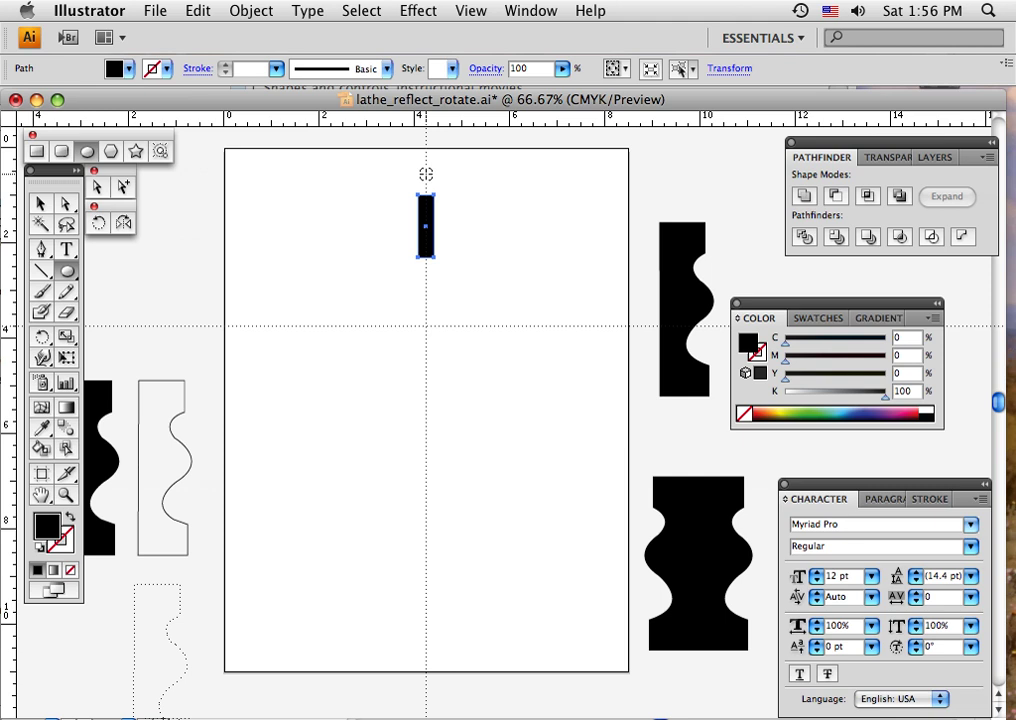
pyautogui.moveTo(426, 174); pyautogui.dragTo(442, 187)
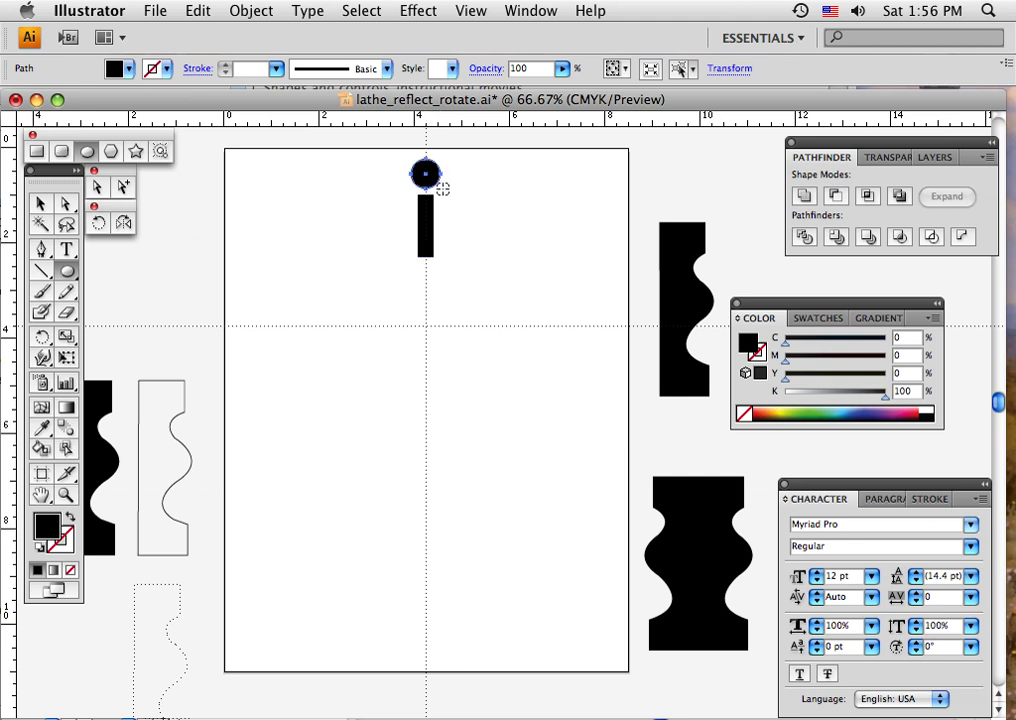
pyautogui.click(41, 204)
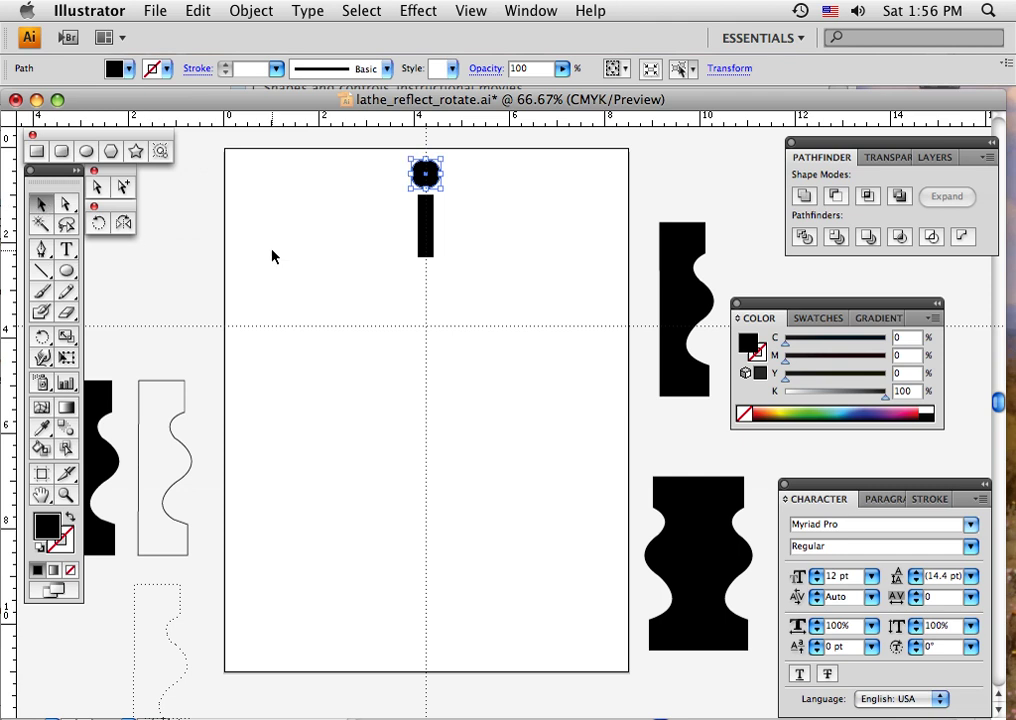
pyautogui.click(300, 270)
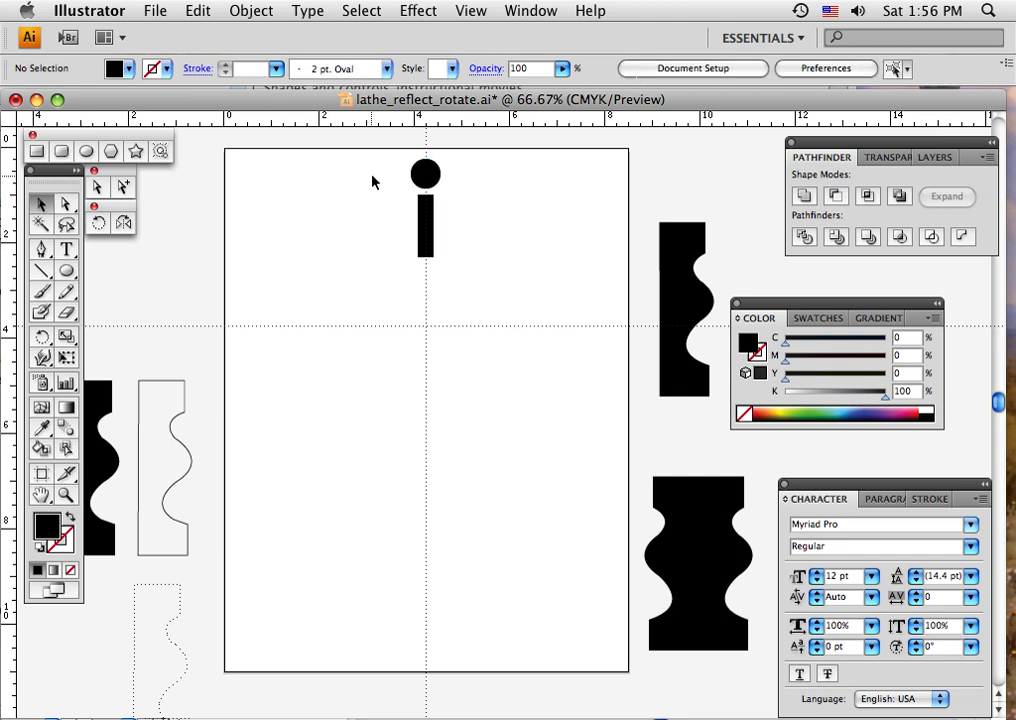
# Step: Rotate a copy of the circle and rectangle together by -21.18° around the intersection of the two guides
pyautogui.moveTo(379, 178); pyautogui.dragTo(480, 265)
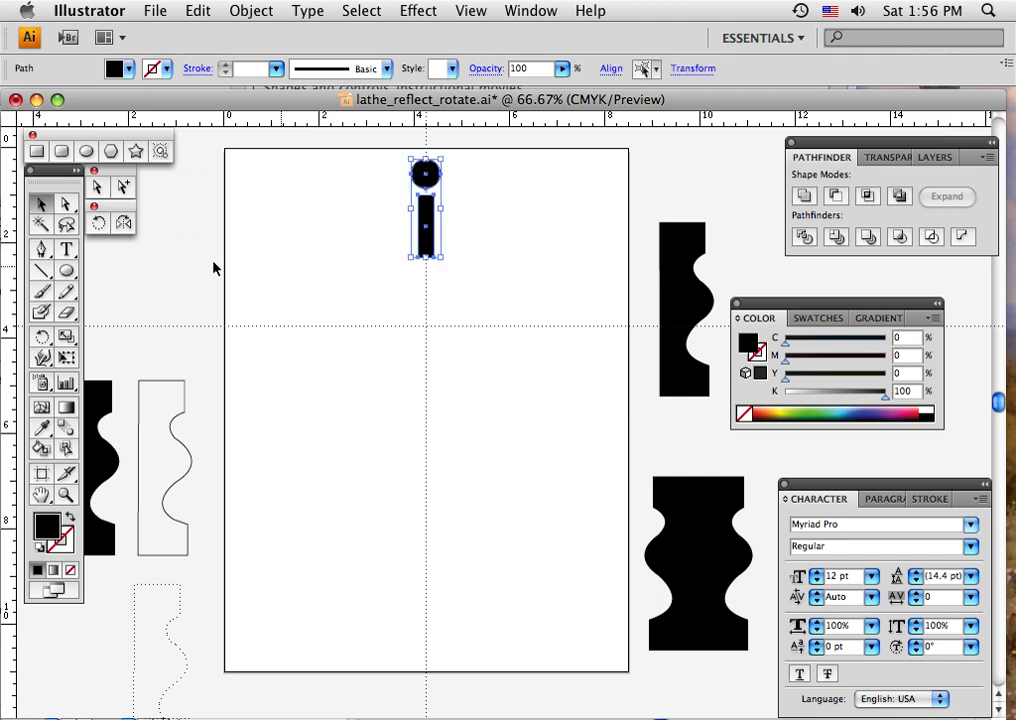
pyautogui.click(98, 222)
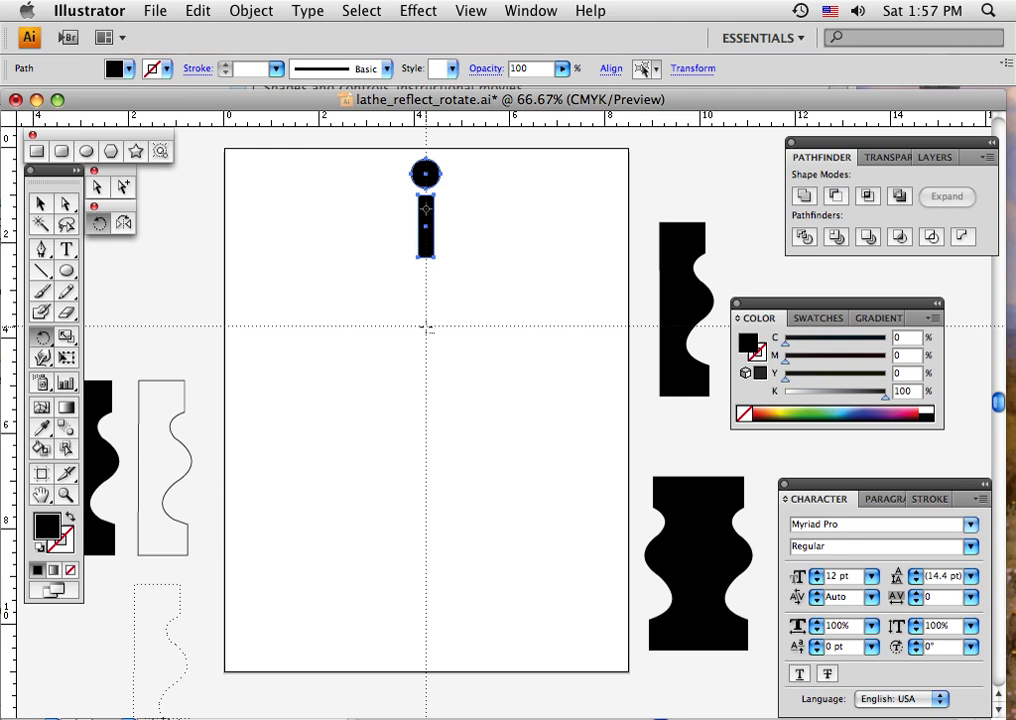
pyautogui.keyDown('alt'); pyautogui.click(426, 325); pyautogui.keyUp('alt')
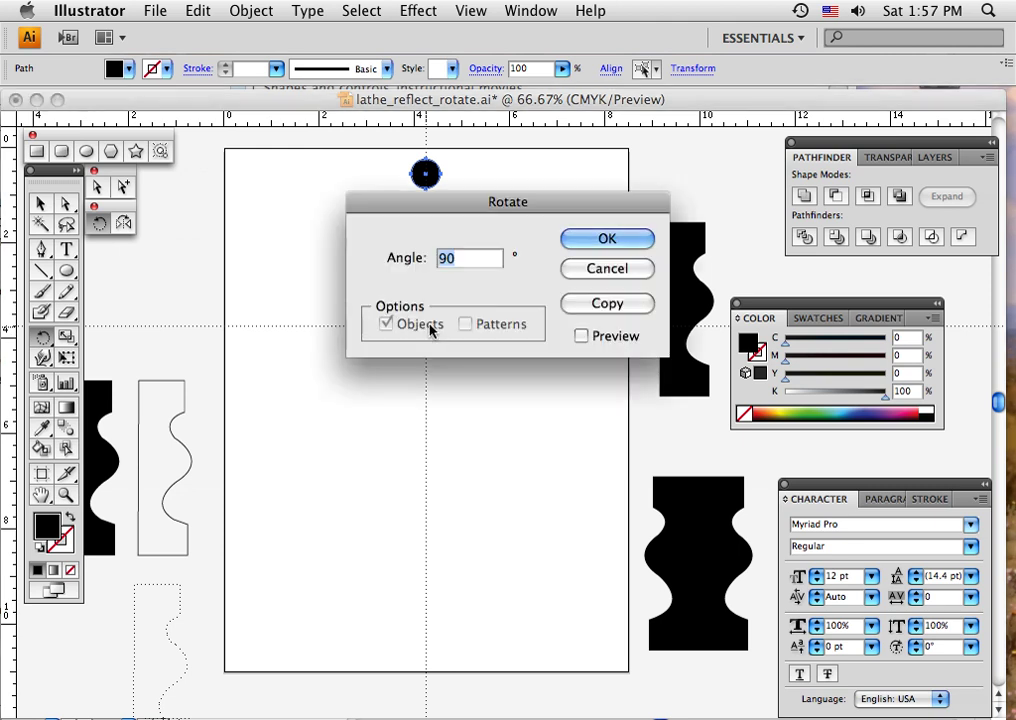
pyautogui.moveTo(474, 206); pyautogui.dragTo(408, 390)
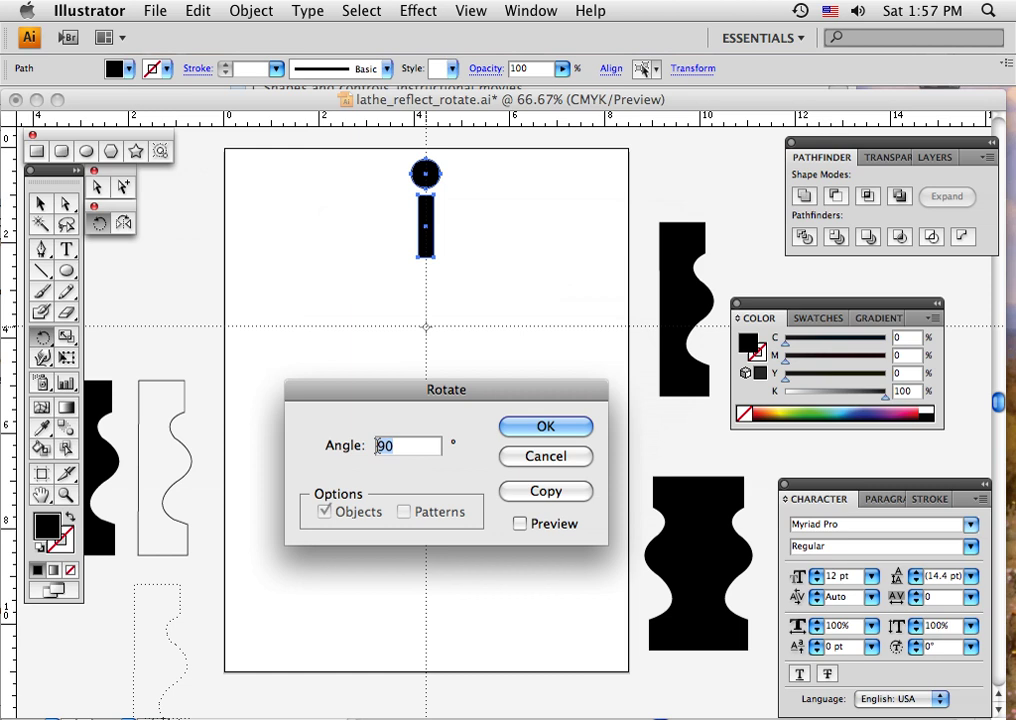
pyautogui.write('-2')
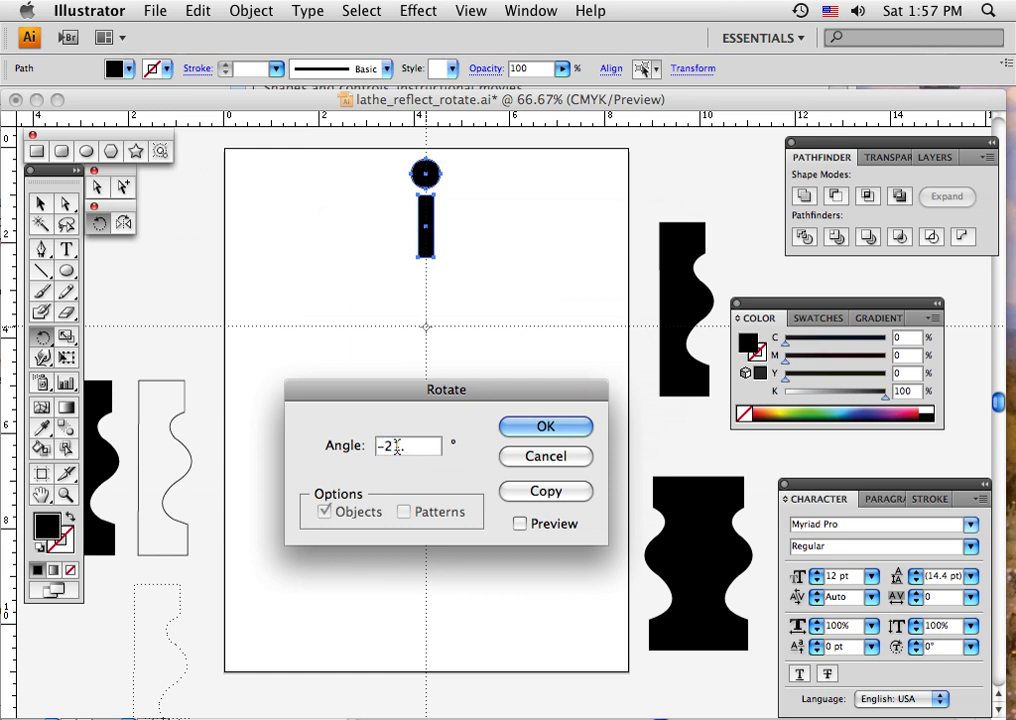
pyautogui.write('.18')
pyautogui.click(545, 492)
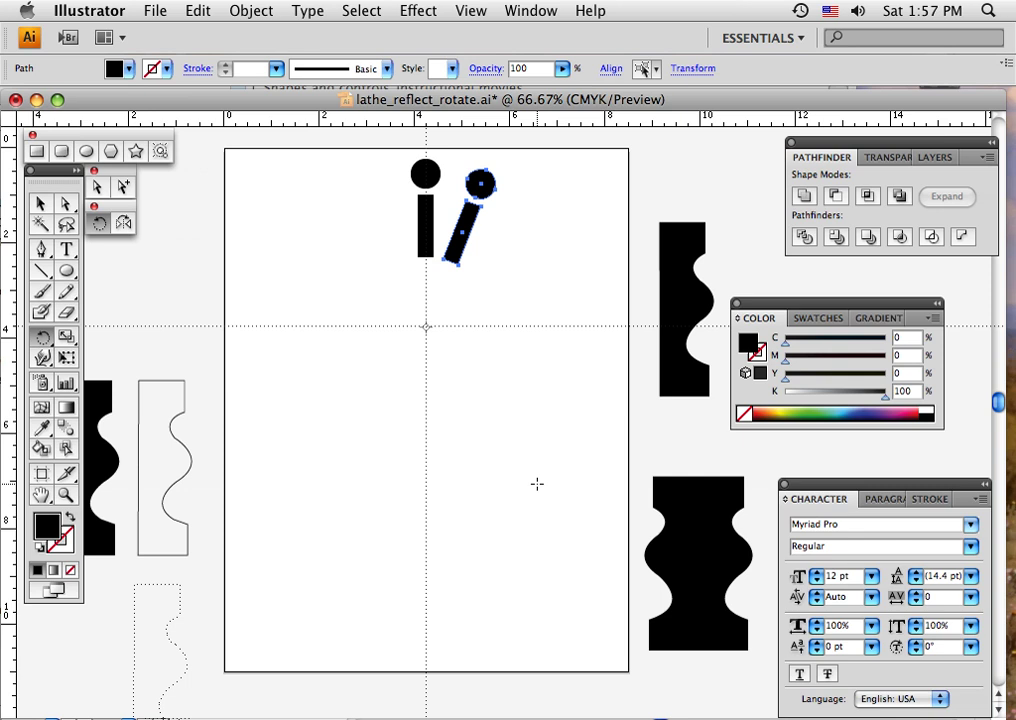
# Step: Repeat the rotated circle-and-rectangle copy until seventeen pairs form a complete ring around the guide intersection
pyautogui.press('super+d')
pyautogui.press('super+d')
pyautogui.press('super+d')
pyautogui.press('super+d')
pyautogui.press('super+d')
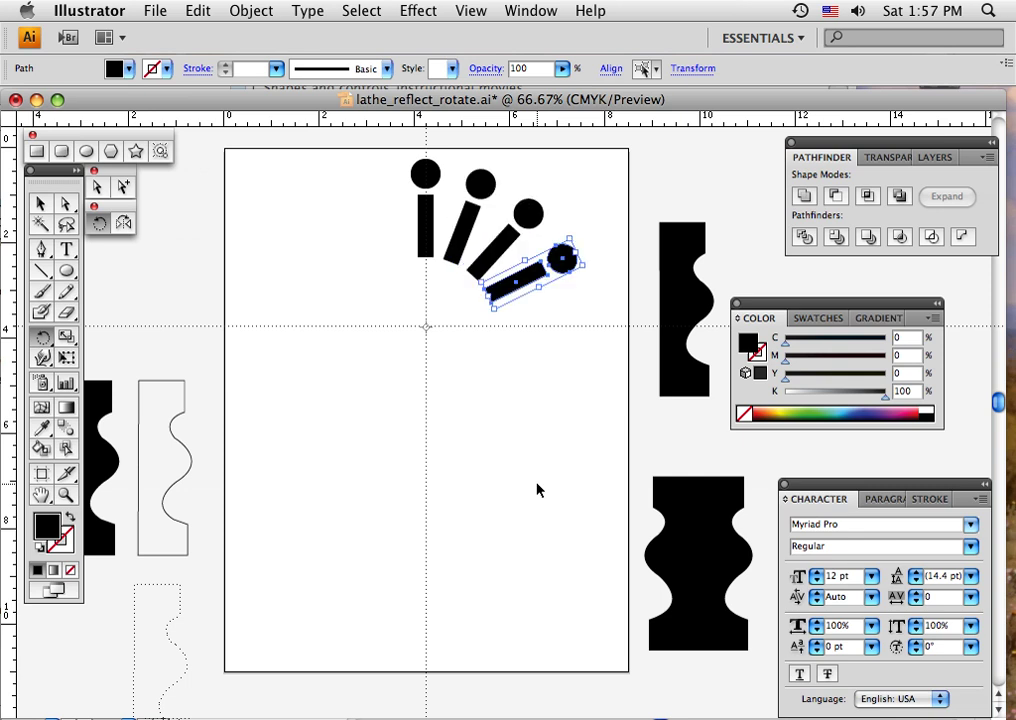
pyautogui.press('super+d')
pyautogui.press('super+d')
pyautogui.press('super+d')
pyautogui.press('super+d')
pyautogui.press('super+d')
pyautogui.press('super+d')
pyautogui.press('super+d')
pyautogui.press('super+d')
pyautogui.press('super+d')
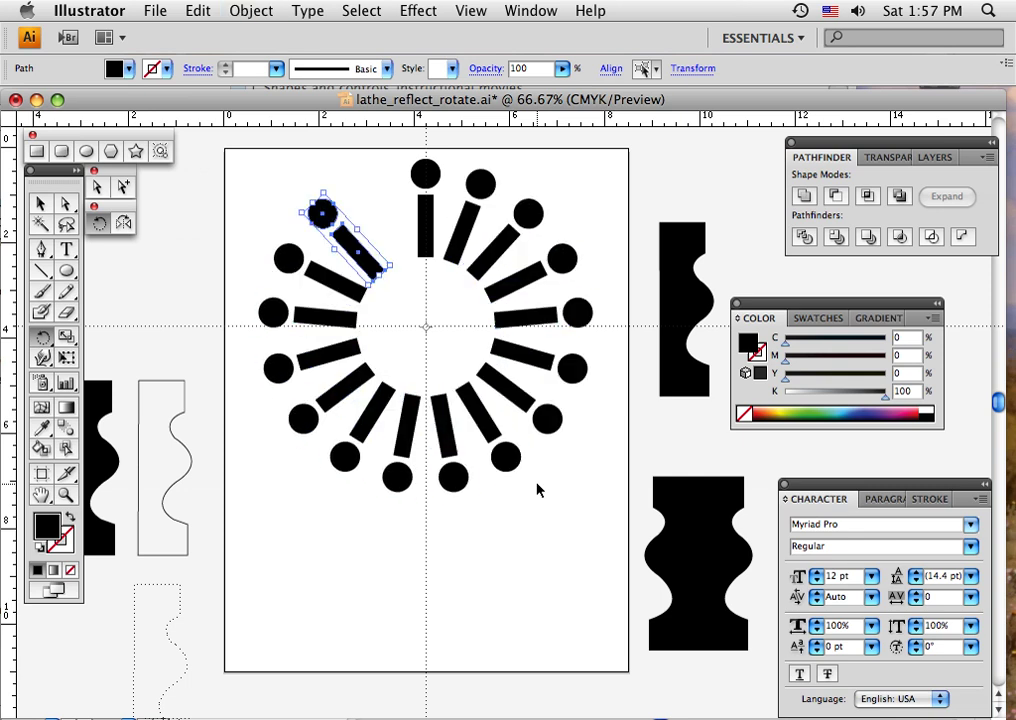
pyautogui.press('super+d')
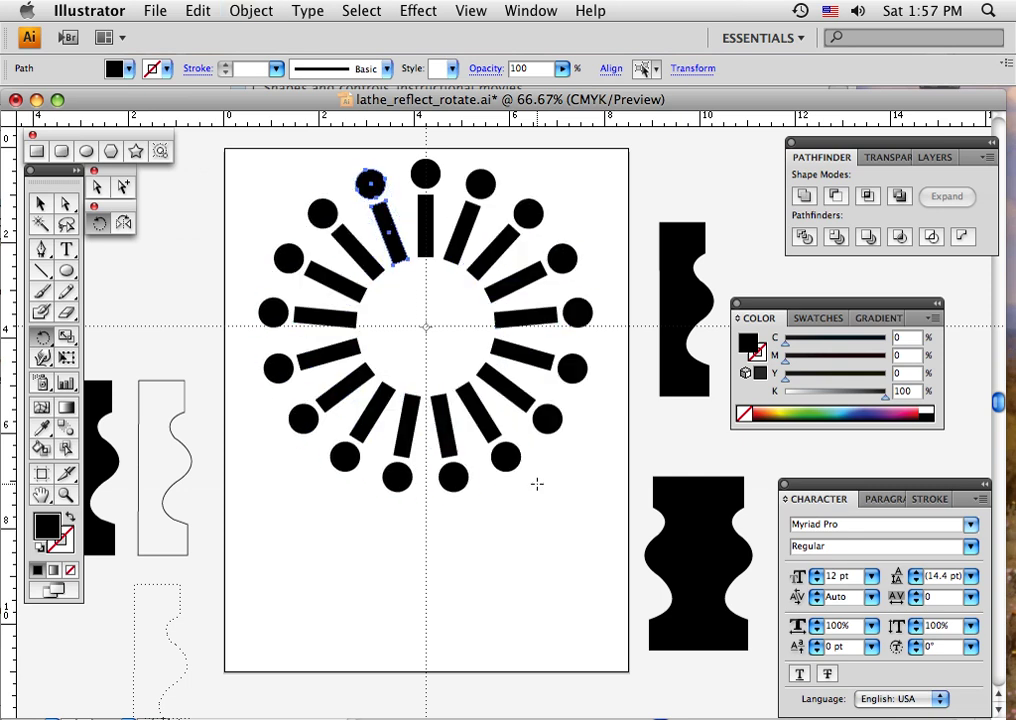
# Step: Delete the entire ring of circles and rectangles from the artboard
pyautogui.click(41, 205)
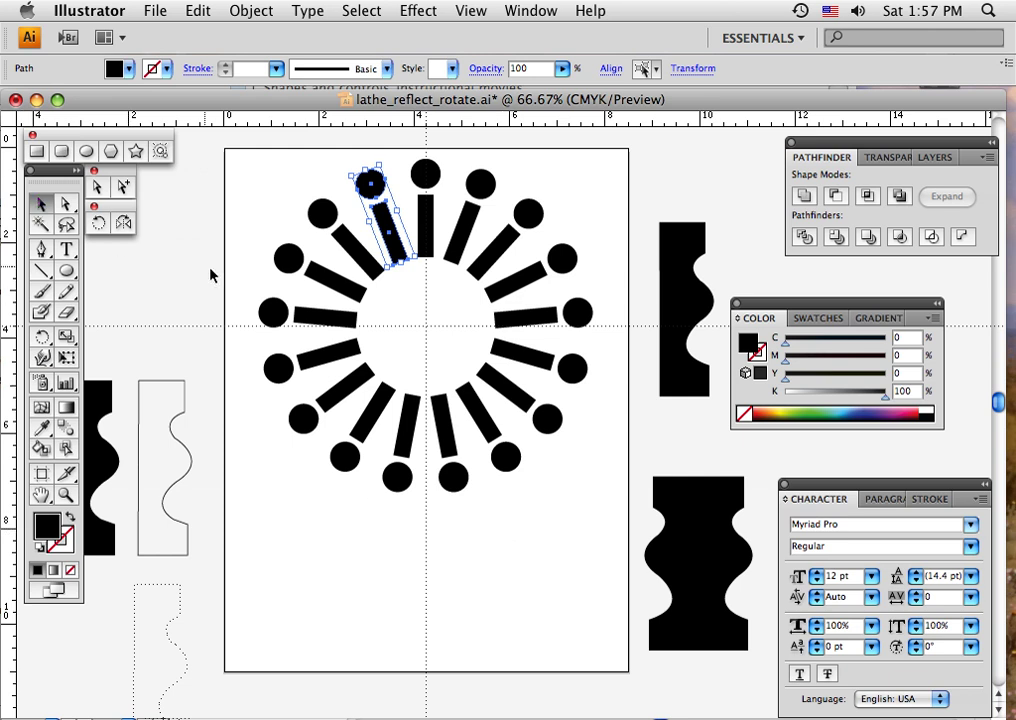
pyautogui.click(262, 222)
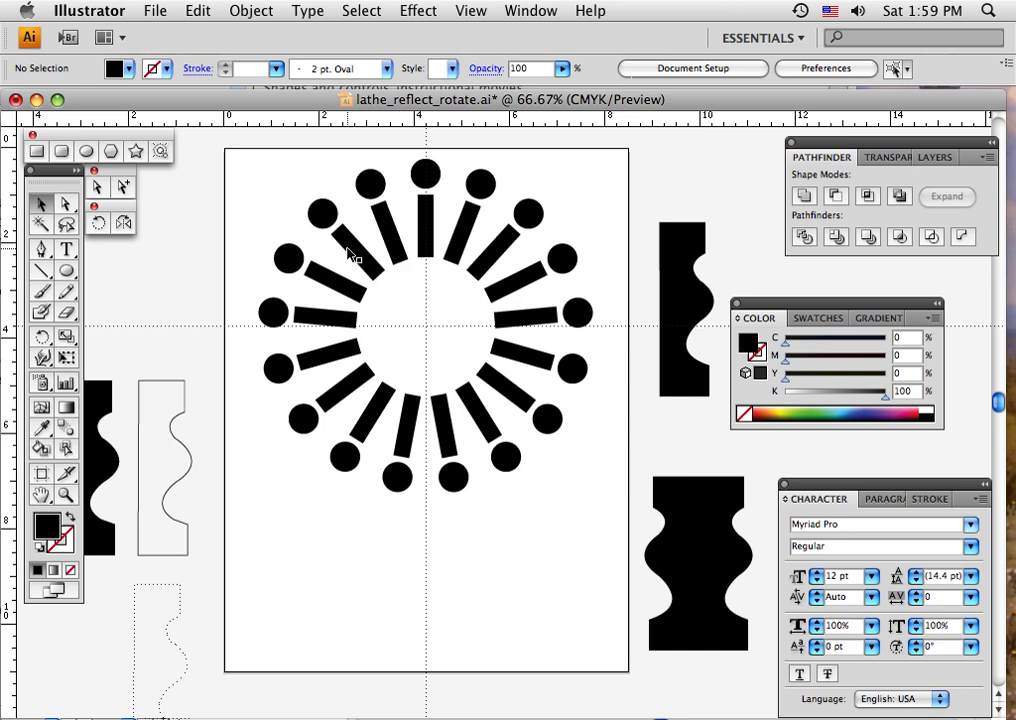
pyautogui.moveTo(264, 156); pyautogui.dragTo(610, 526)
pyautogui.press('Delete')
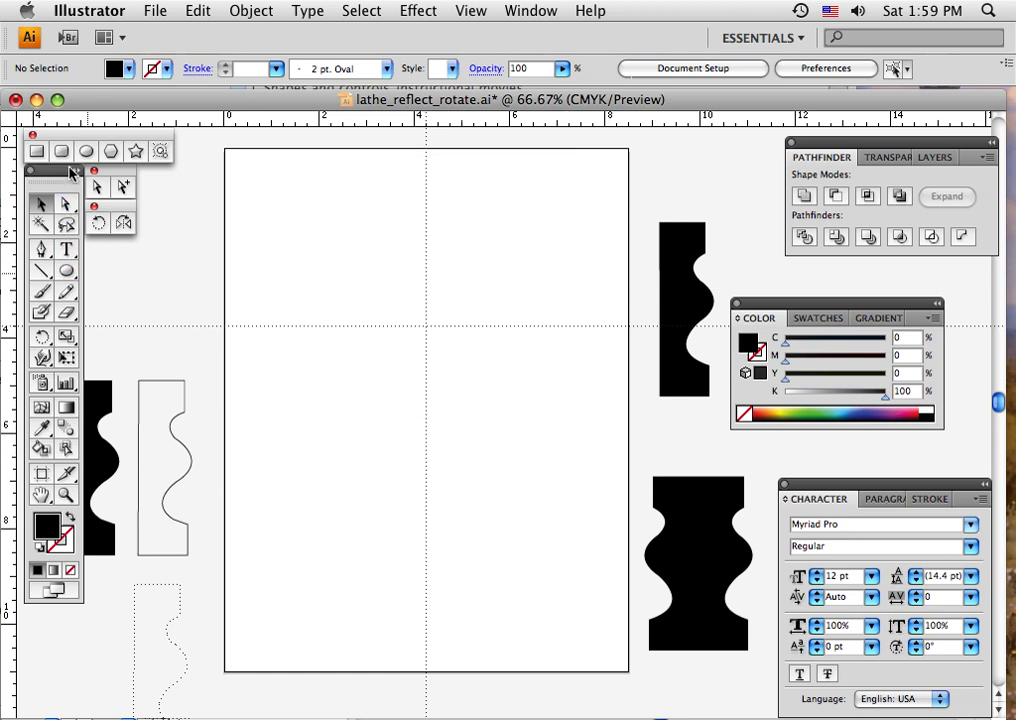
# Step: Draw a small narrow upright black rectangle near the artboard's upper edge and centre it on the vertical guide
pyautogui.click(37, 151)
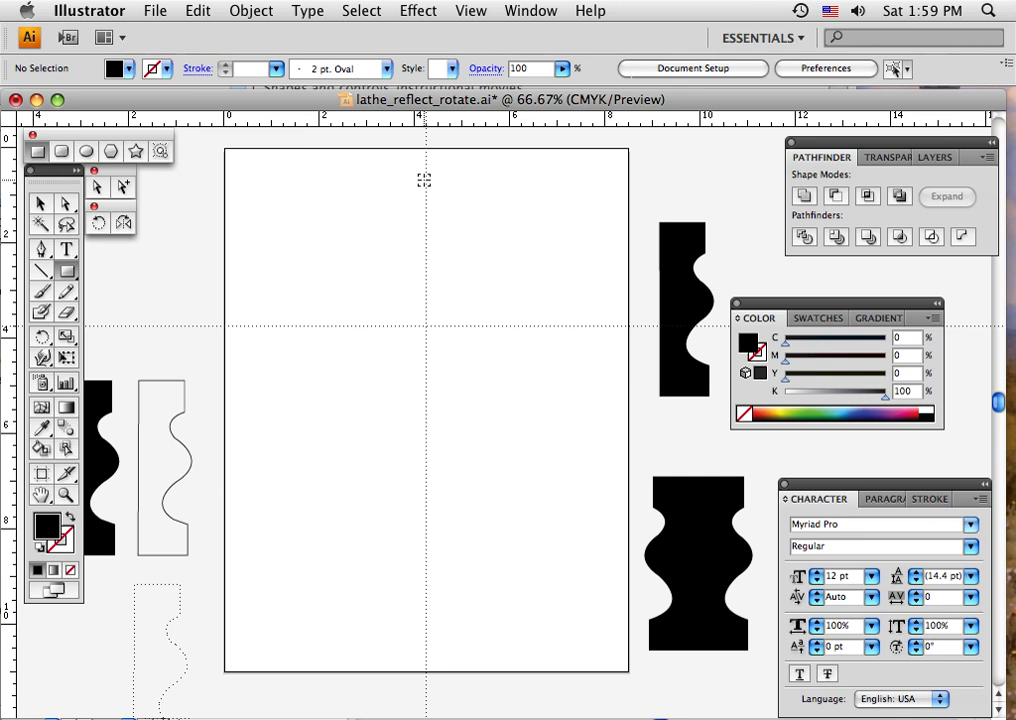
pyautogui.moveTo(420, 169); pyautogui.dragTo(433, 194)
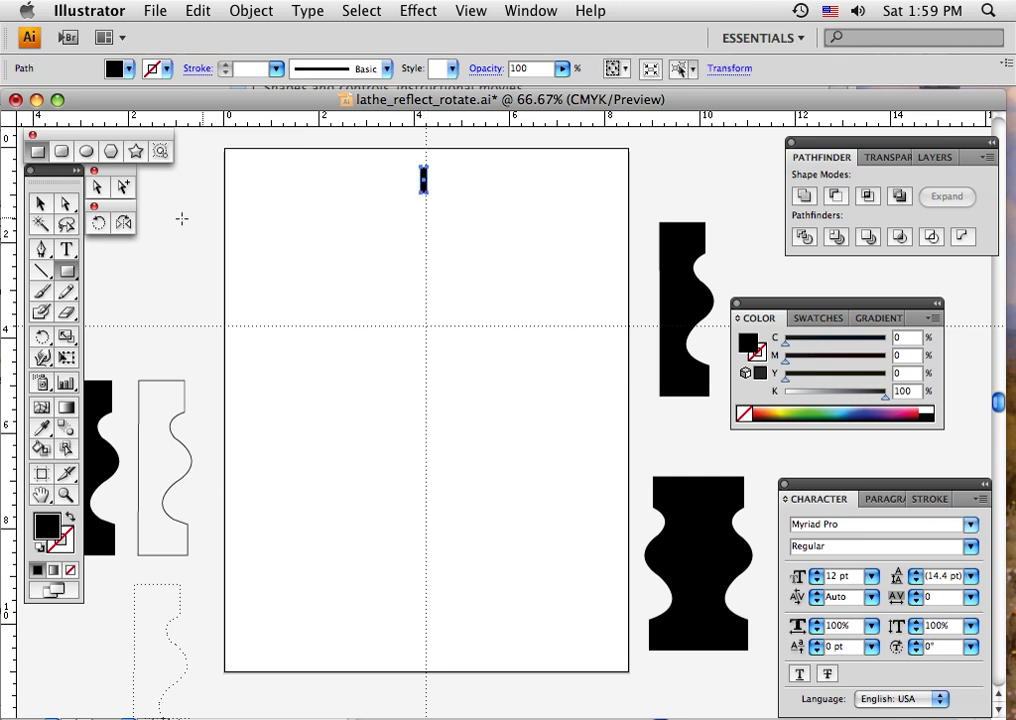
pyautogui.press('v')
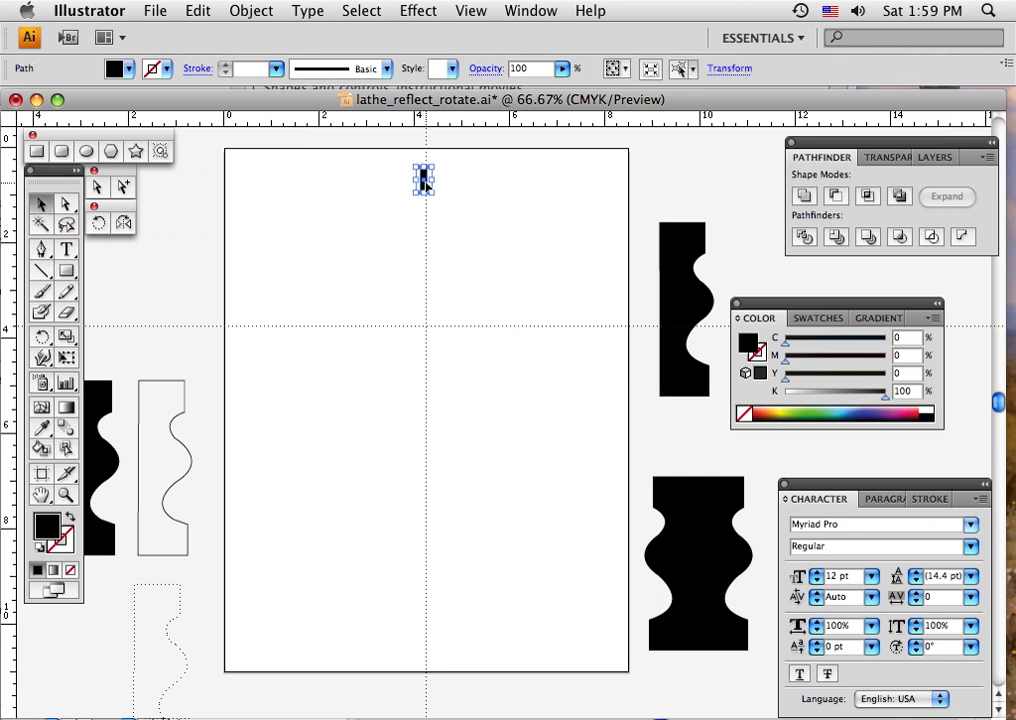
pyautogui.moveTo(426, 180)
pyautogui.mouseDown()
pyautogui.moveTo(499, 182)
pyautogui.moveTo(427, 181)
pyautogui.mouseUp()
# Step: Rotate a copy of the small black rectangle by -6° around the intersection of the two guides
pyautogui.click(98, 222)
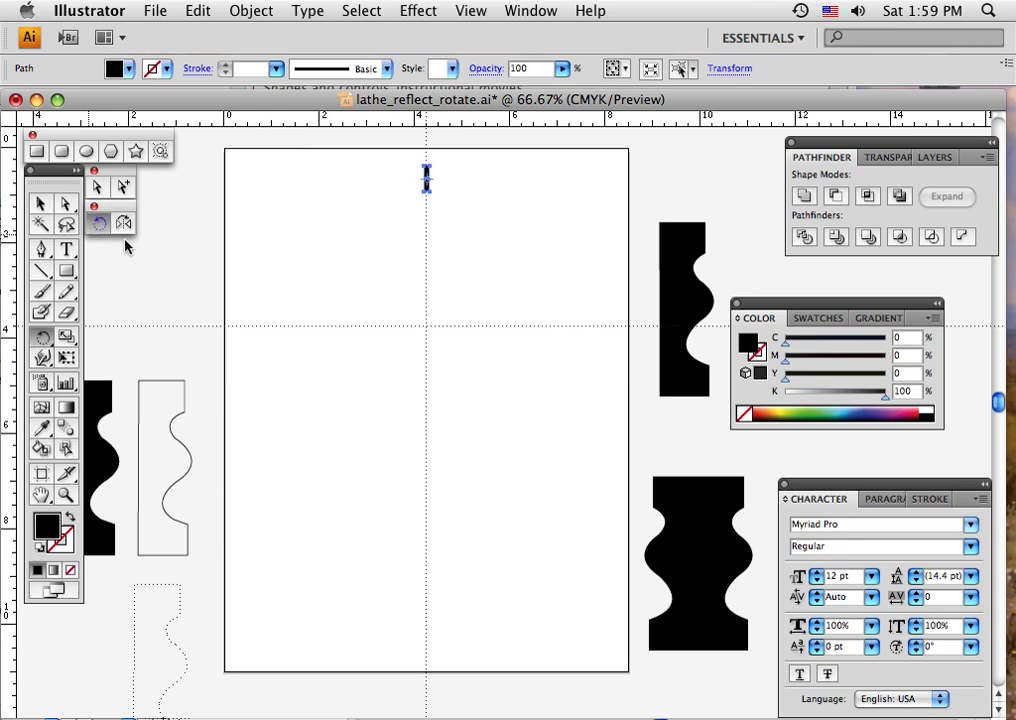
pyautogui.keyDown('alt'); pyautogui.click(427, 326); pyautogui.keyUp('alt')
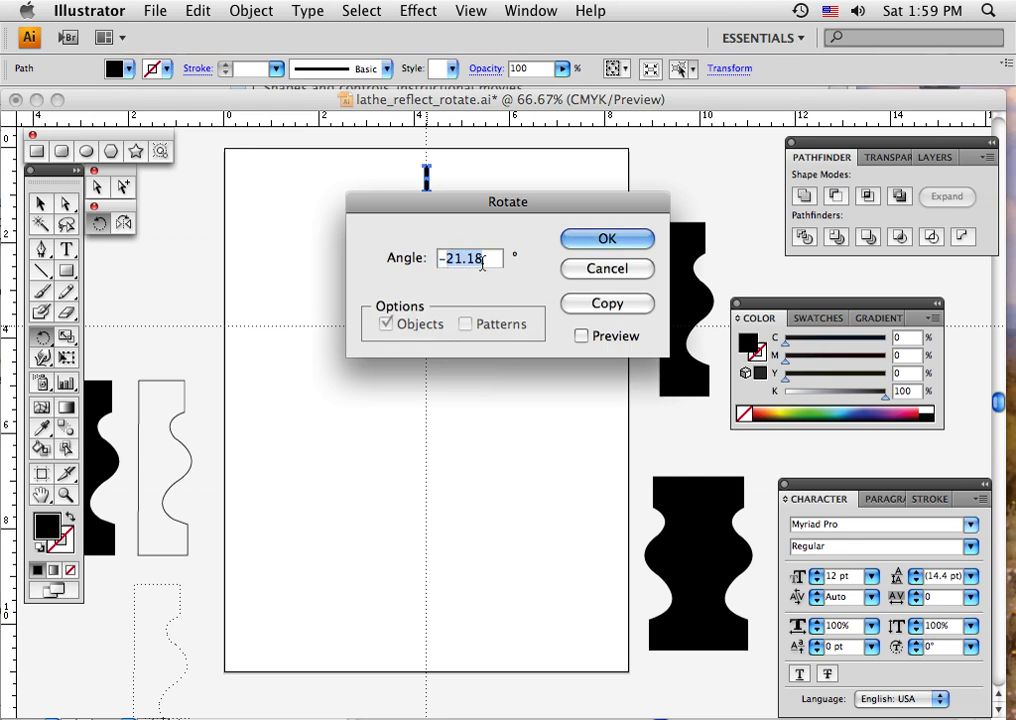
pyautogui.write('-6')
pyautogui.click(603, 303)
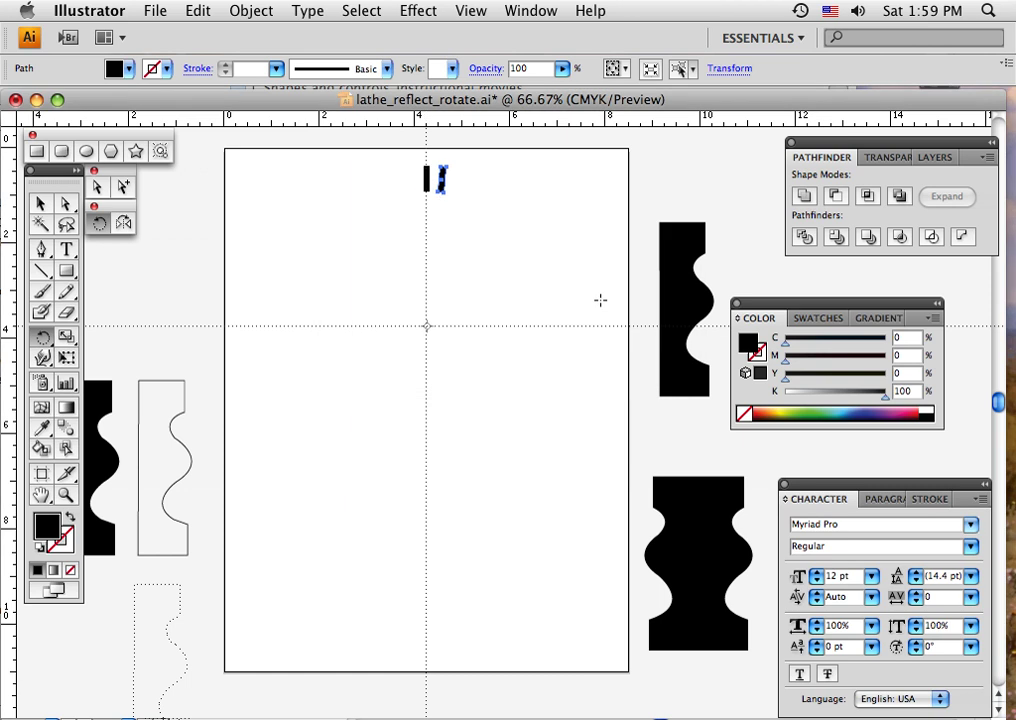
# Step: Repeat the rotated rectangle copy until sixty rectangles form a complete ring around the guide intersection, and deselect everything
pyautogui.press('v')
pyautogui.hotkey('ctrl', 'd')
pyautogui.hotkey('ctrl', 'd')
pyautogui.hotkey('ctrl', 'd')
pyautogui.hotkey('ctrl', 'd')
pyautogui.hotkey('ctrl', 'd')
pyautogui.hotkey('ctrl', 'd')
pyautogui.hotkey('ctrl', 'd')
pyautogui.hotkey('ctrl', 'd')
pyautogui.hotkey('ctrl', 'd')
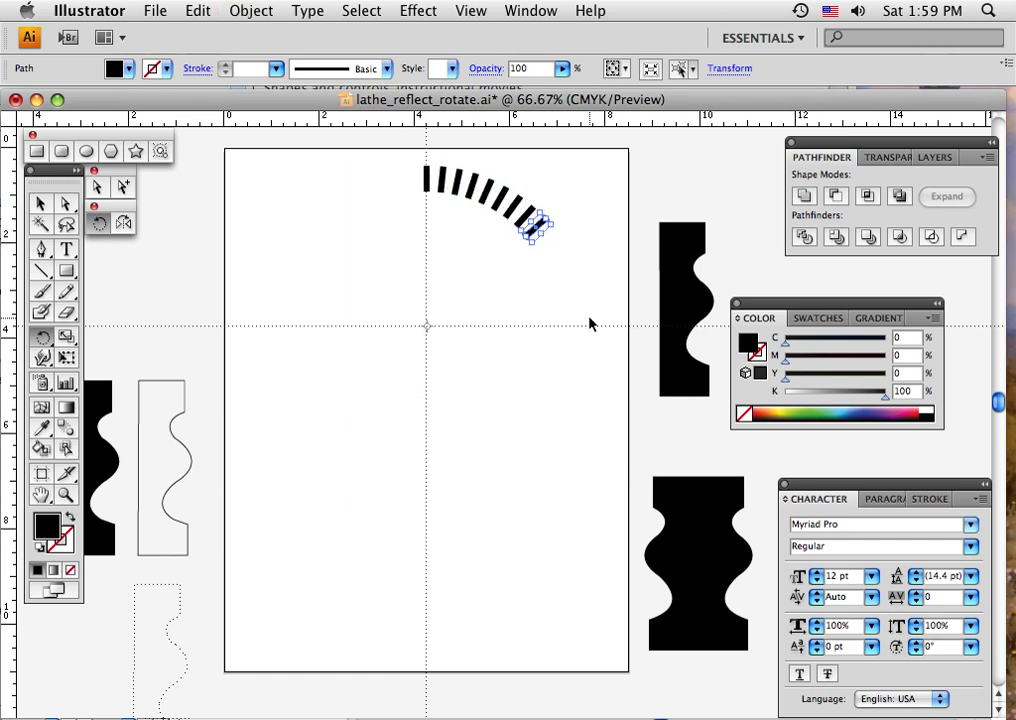
pyautogui.hotkey('ctrl', 'd')
pyautogui.hotkey('ctrl', 'd')
pyautogui.hotkey('ctrl', 'd')
pyautogui.hotkey('ctrl', 'd')
pyautogui.hotkey('ctrl', 'd')
pyautogui.hotkey('ctrl', 'd')
pyautogui.hotkey('ctrl', 'd')
pyautogui.hotkey('ctrl', 'd')
pyautogui.hotkey('ctrl', 'd')
pyautogui.hotkey('ctrl', 'd')
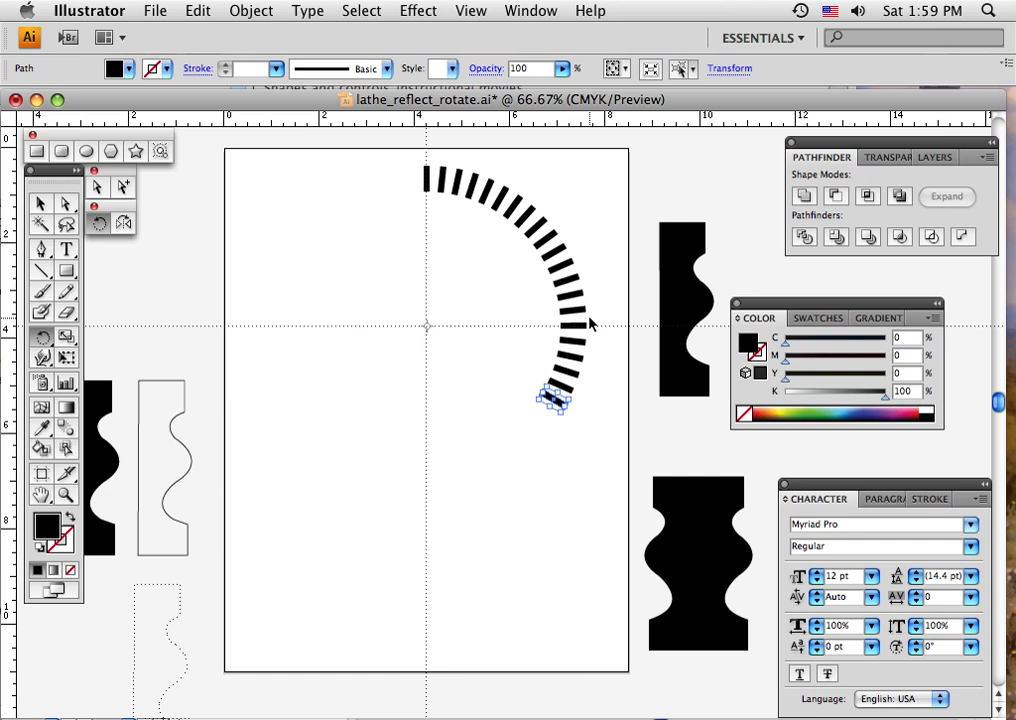
pyautogui.hotkey('ctrl', 'd')
pyautogui.hotkey('ctrl', 'd')
pyautogui.hotkey('ctrl', 'd')
pyautogui.hotkey('ctrl', 'd')
pyautogui.hotkey('ctrl', 'd')
pyautogui.hotkey('ctrl', 'd')
pyautogui.hotkey('ctrl', 'd')
pyautogui.hotkey('ctrl', 'd')
pyautogui.hotkey('ctrl', 'd')
pyautogui.hotkey('ctrl', 'd')
pyautogui.hotkey('ctrl', 'd')
pyautogui.hotkey('ctrl', 'd')
pyautogui.hotkey('ctrl', 'd')
pyautogui.hotkey('ctrl', 'd')
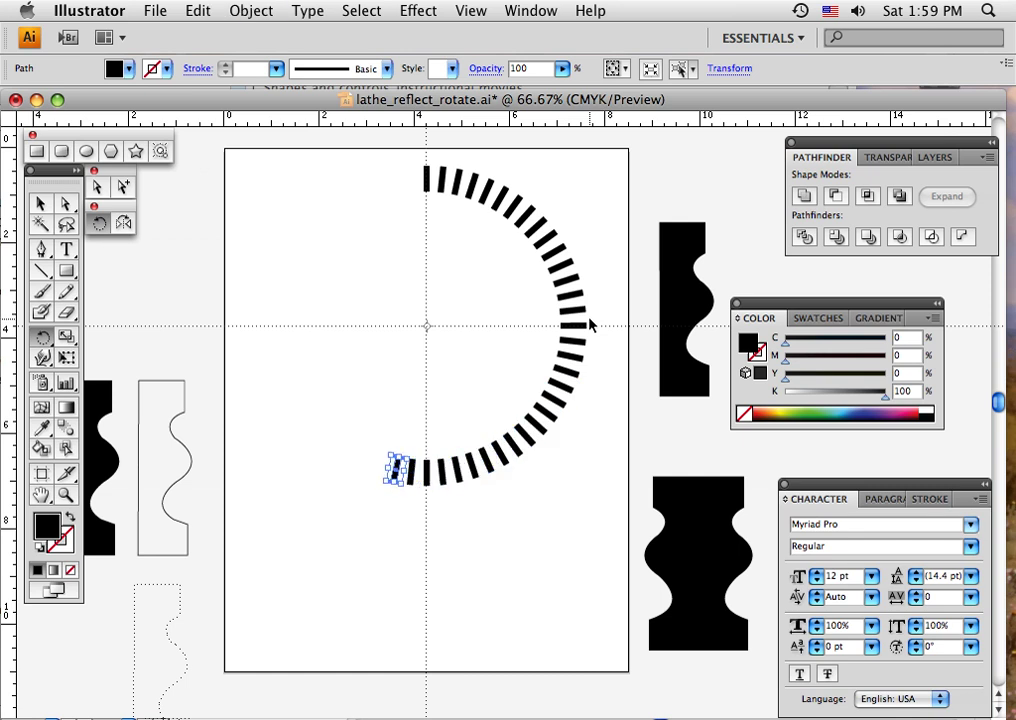
pyautogui.hotkey('ctrl', 'd')
pyautogui.hotkey('ctrl', 'd')
pyautogui.hotkey('ctrl', 'd')
pyautogui.hotkey('ctrl', 'd')
pyautogui.hotkey('ctrl', 'd')
pyautogui.hotkey('ctrl', 'd')
pyautogui.hotkey('ctrl', 'd')
pyautogui.hotkey('ctrl', 'd')
pyautogui.hotkey('ctrl', 'd')
pyautogui.hotkey('ctrl', 'd')
pyautogui.hotkey('ctrl', 'd')
pyautogui.hotkey('ctrl', 'd')
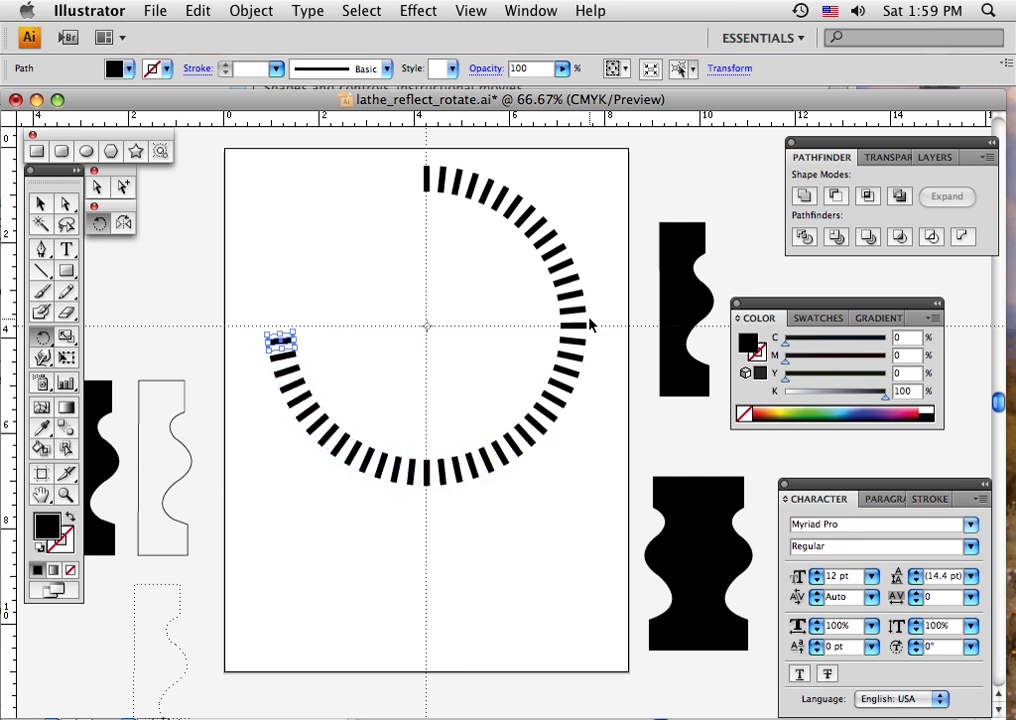
pyautogui.hotkey('ctrl', 'd')
pyautogui.hotkey('ctrl', 'd')
pyautogui.hotkey('ctrl', 'd')
pyautogui.hotkey('ctrl', 'd')
pyautogui.hotkey('ctrl', 'd')
pyautogui.hotkey('ctrl', 'd')
pyautogui.hotkey('ctrl', 'd')
pyautogui.hotkey('ctrl', 'd')
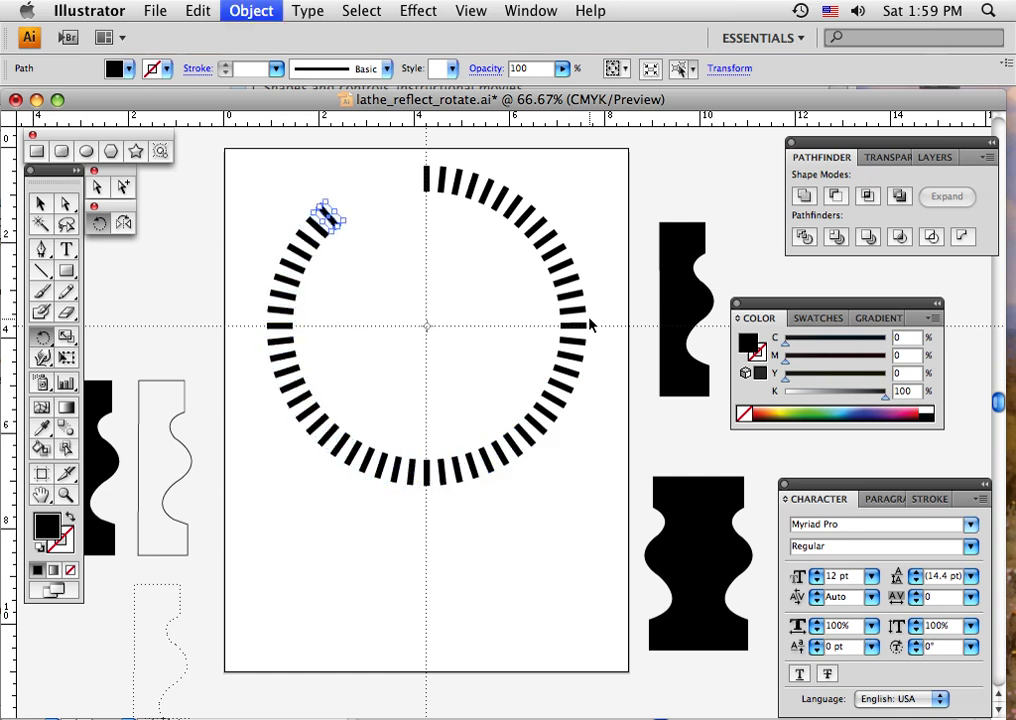
pyautogui.hotkey('ctrl', 'd')
pyautogui.hotkey('ctrl', 'd')
pyautogui.hotkey('ctrl', 'd')
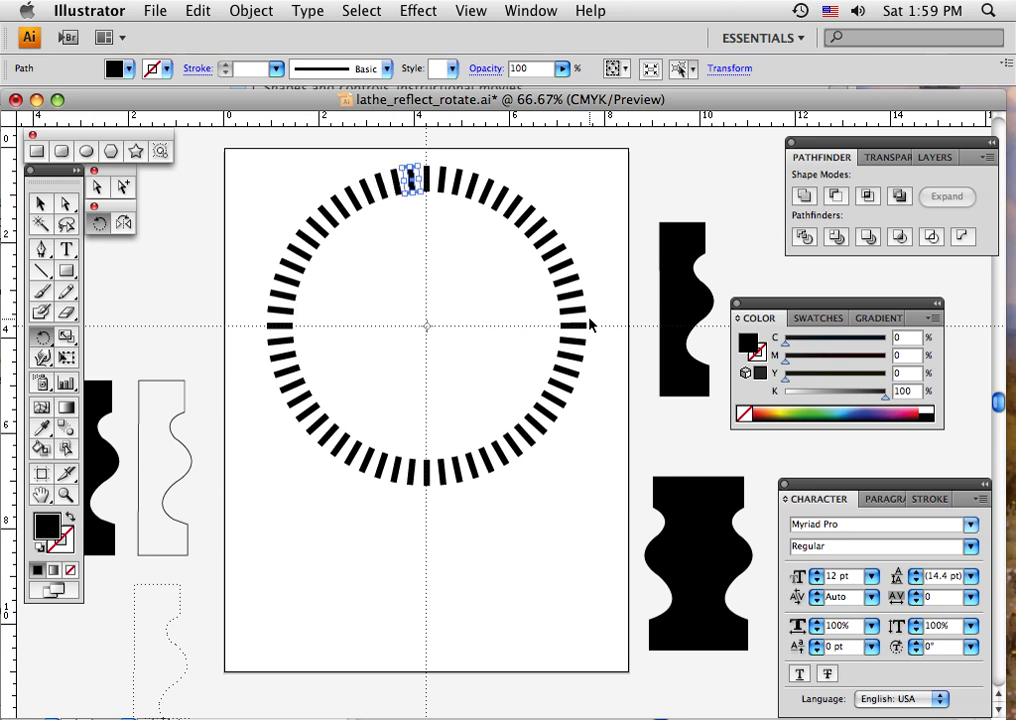
pyautogui.click(41, 203)
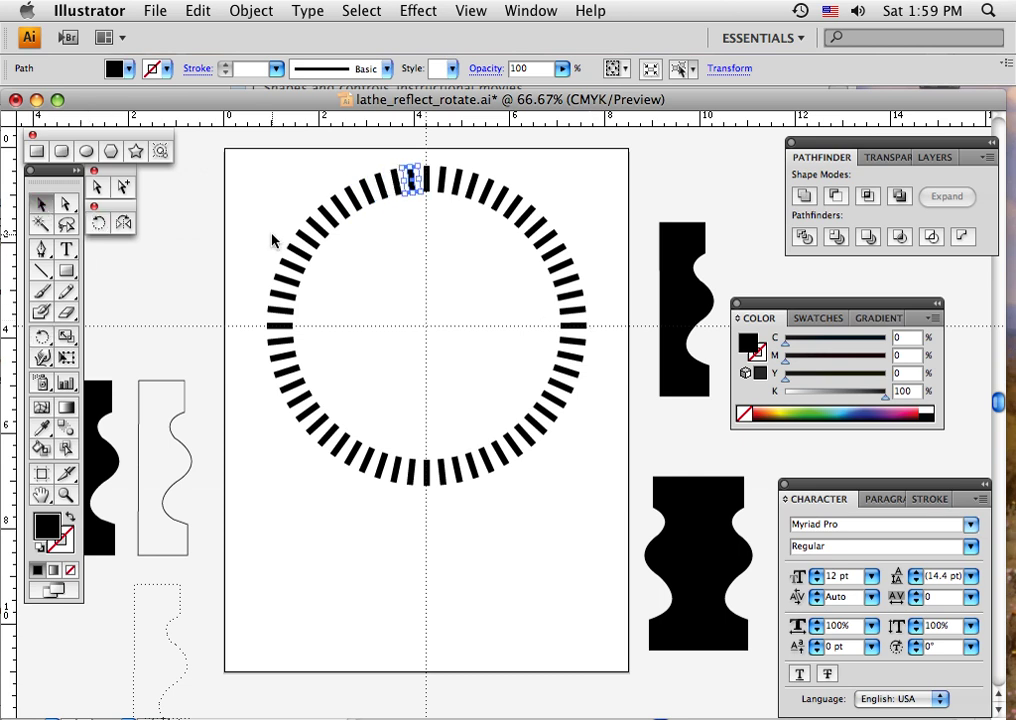
pyautogui.click(258, 259)
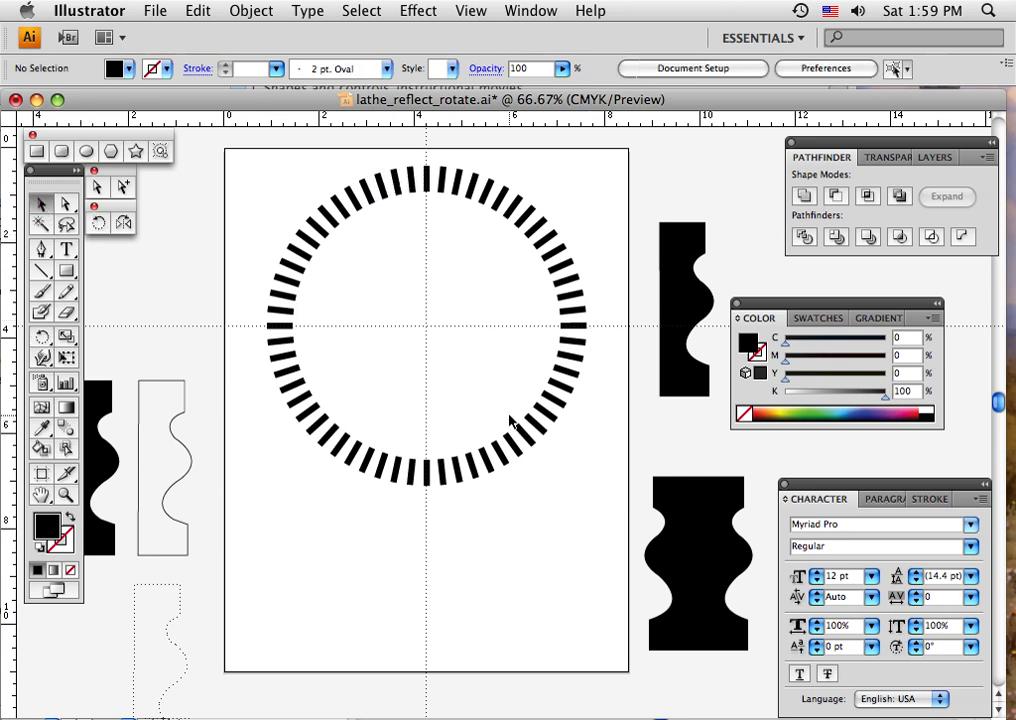